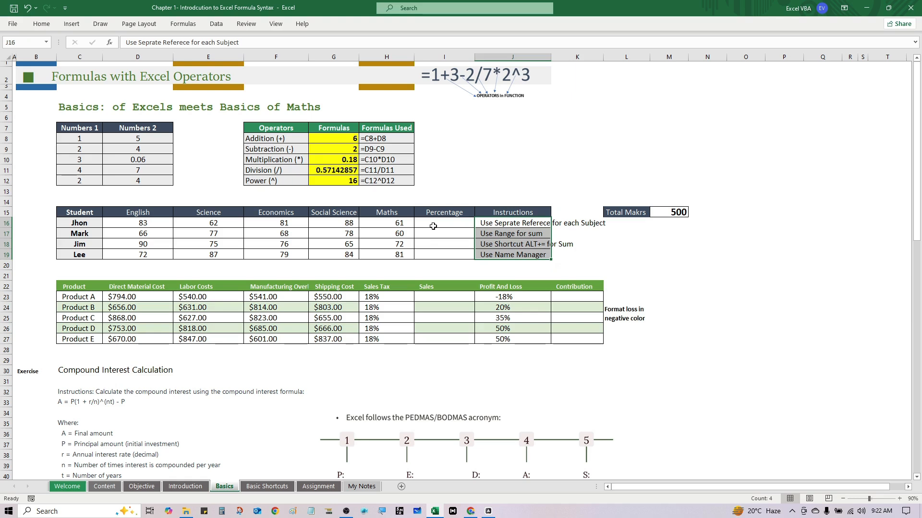
# Calculate the first student's percentage in I16 using separate subject references: =SUM(D16,E16,F16,G16,H16)/M15.
pyautogui.click(433, 226)
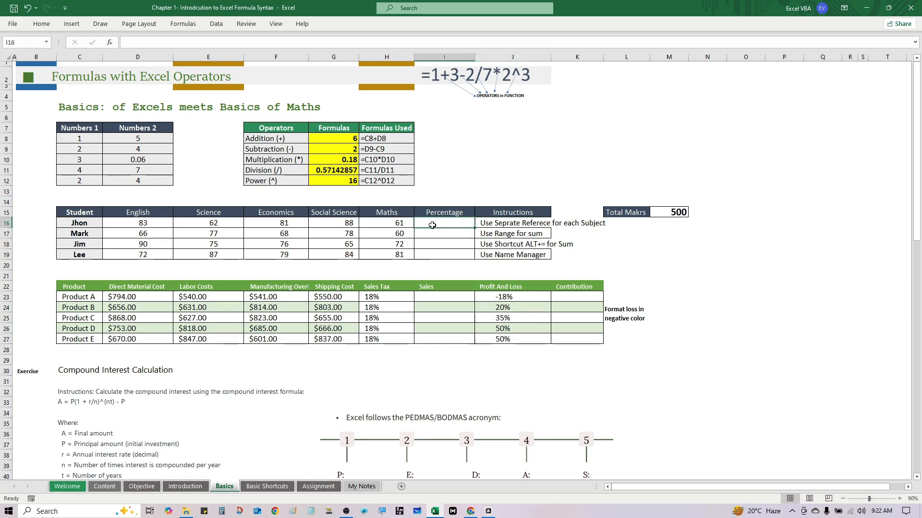
pyautogui.write('=')
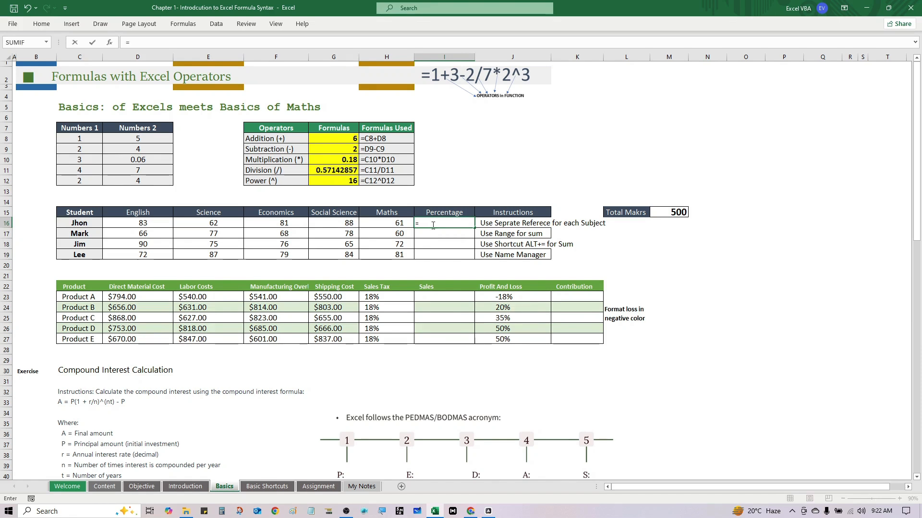
pyautogui.write('sum')
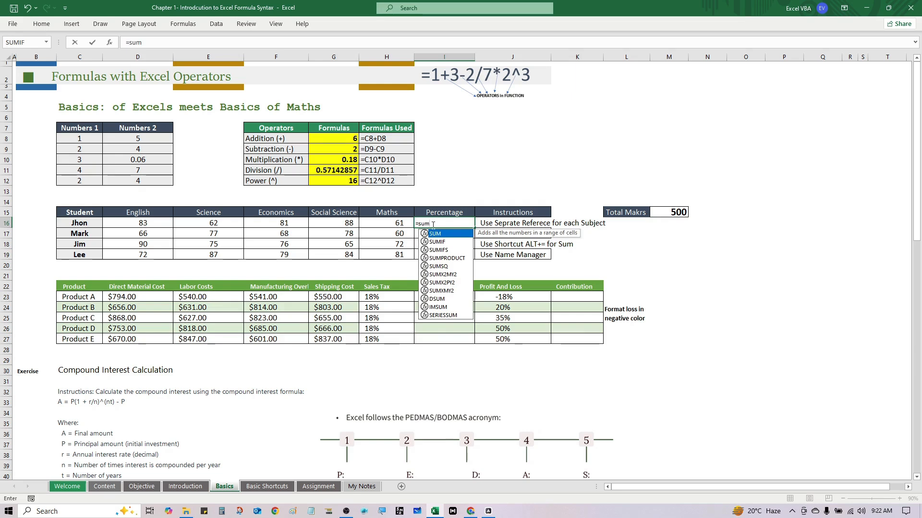
pyautogui.press('Tab')
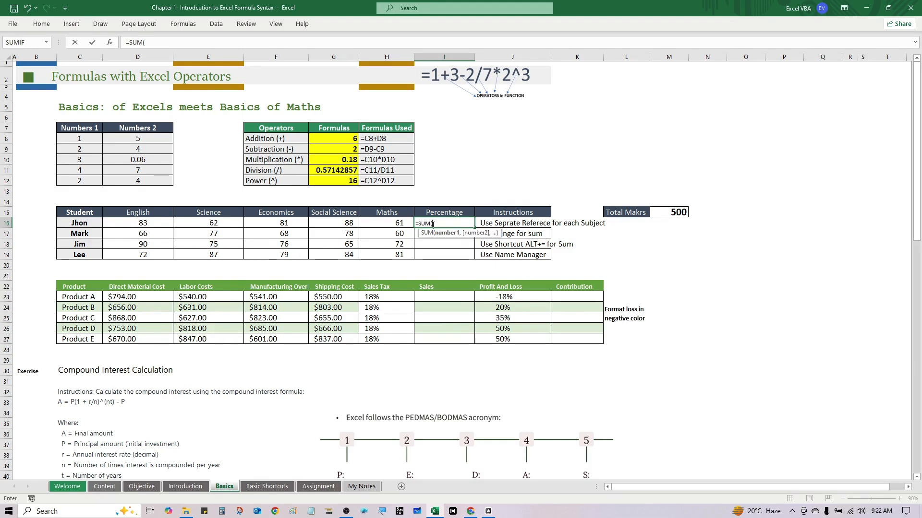
pyautogui.click(135, 221)
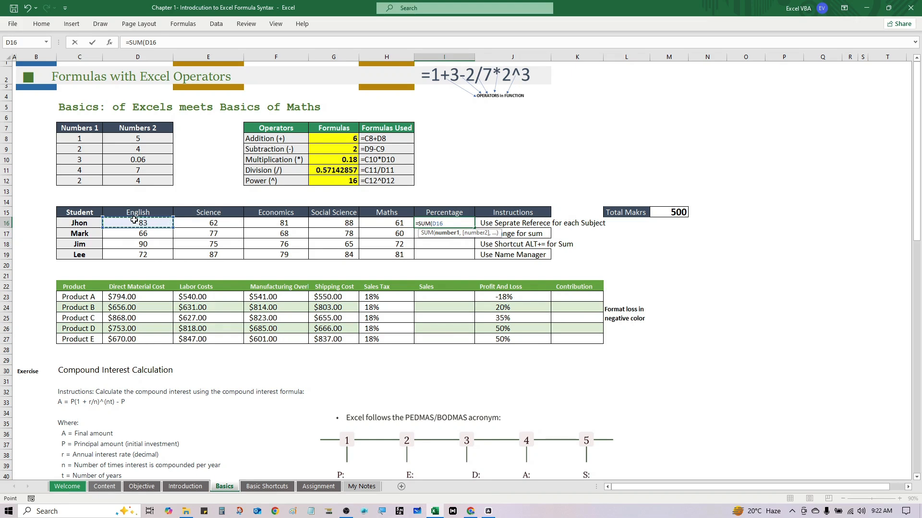
pyautogui.write(',')
pyautogui.click(191, 221)
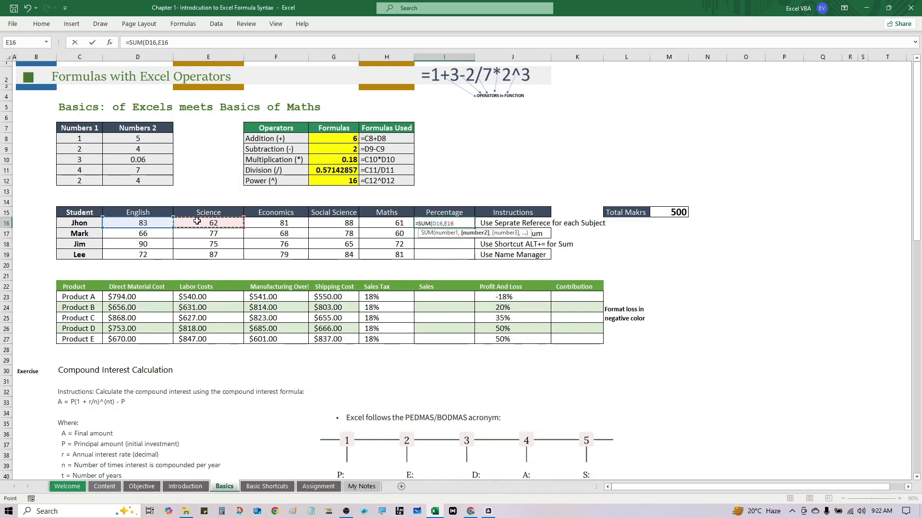
pyautogui.write(',')
pyautogui.click(254, 224)
pyautogui.write(',')
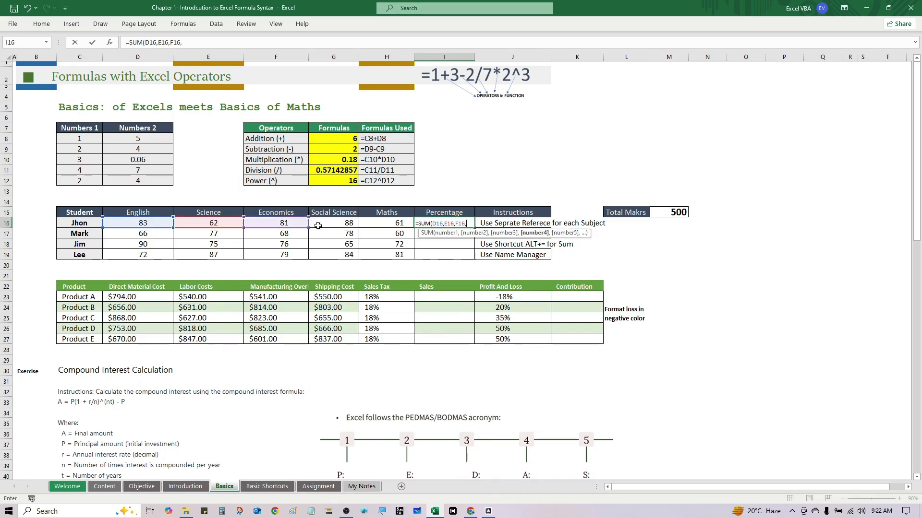
pyautogui.click(331, 225)
pyautogui.write(',')
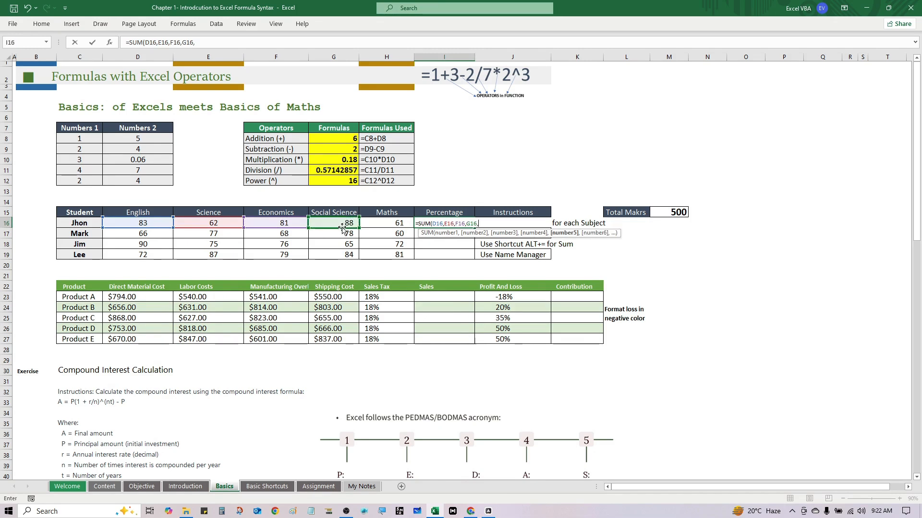
pyautogui.write(',')
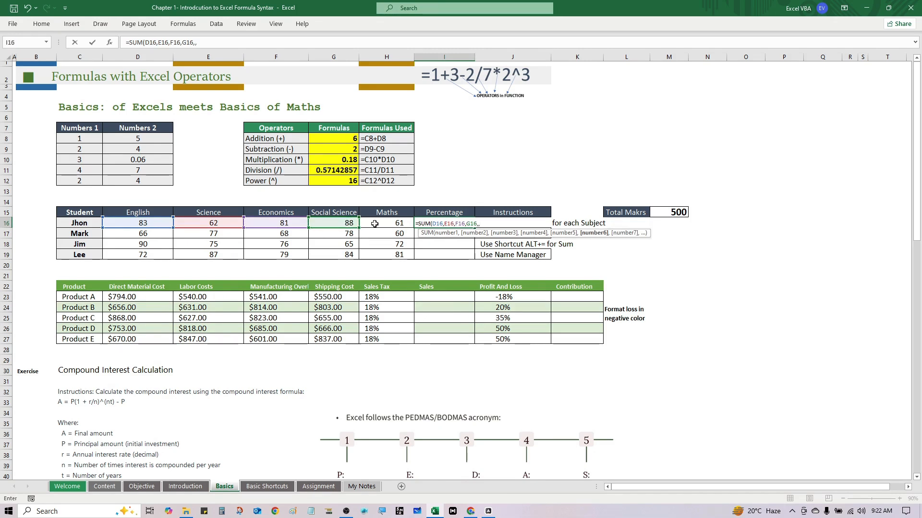
pyautogui.press('BackSpace')
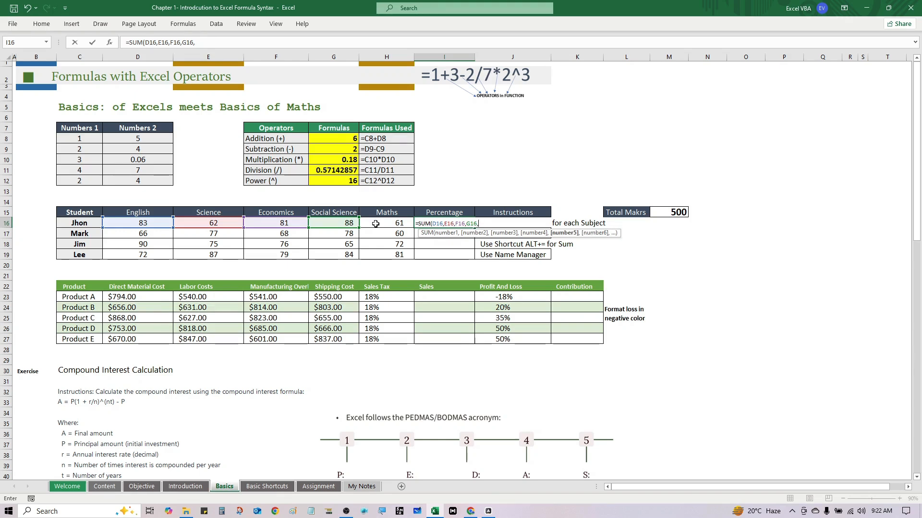
pyautogui.click(375, 225)
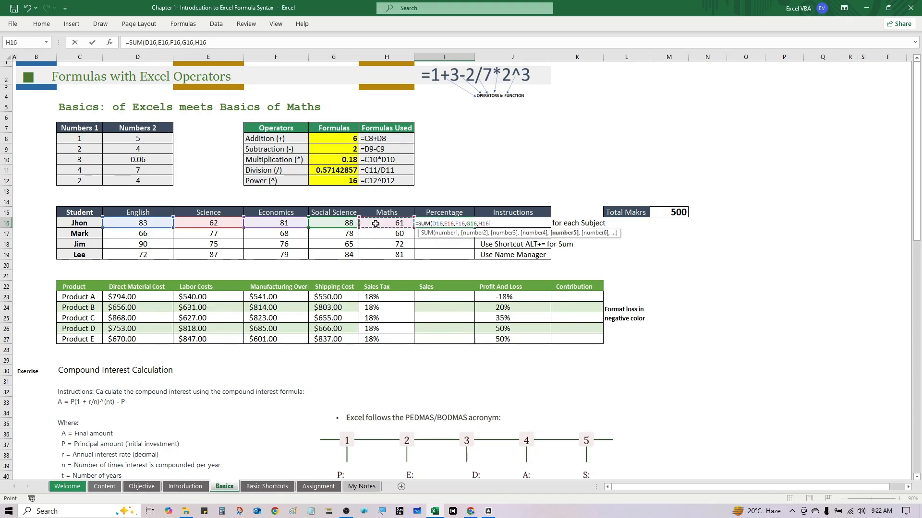
pyautogui.write(')/')
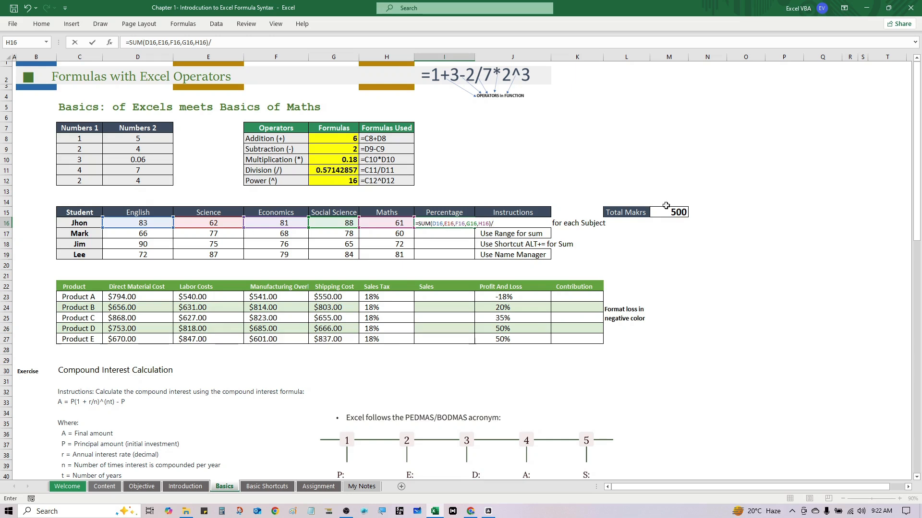
pyautogui.click(678, 214)
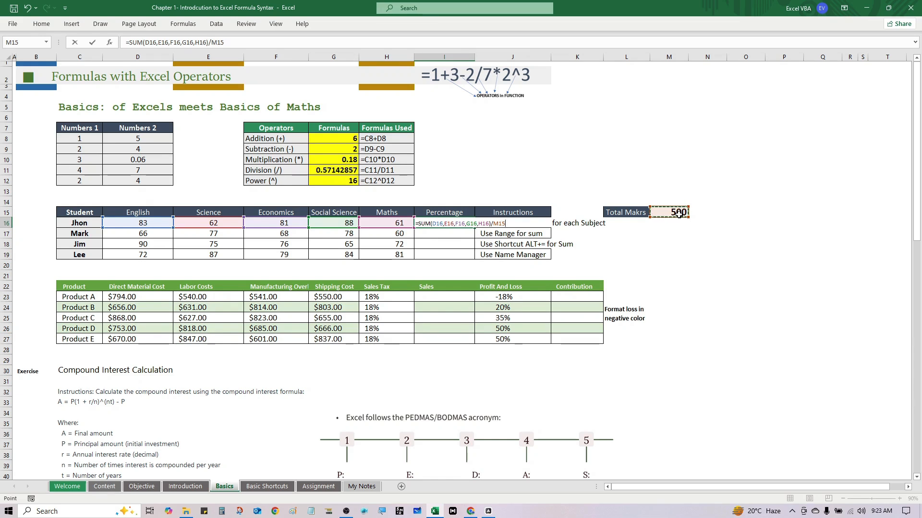
pyautogui.hotkey('ctrl', 'Return')
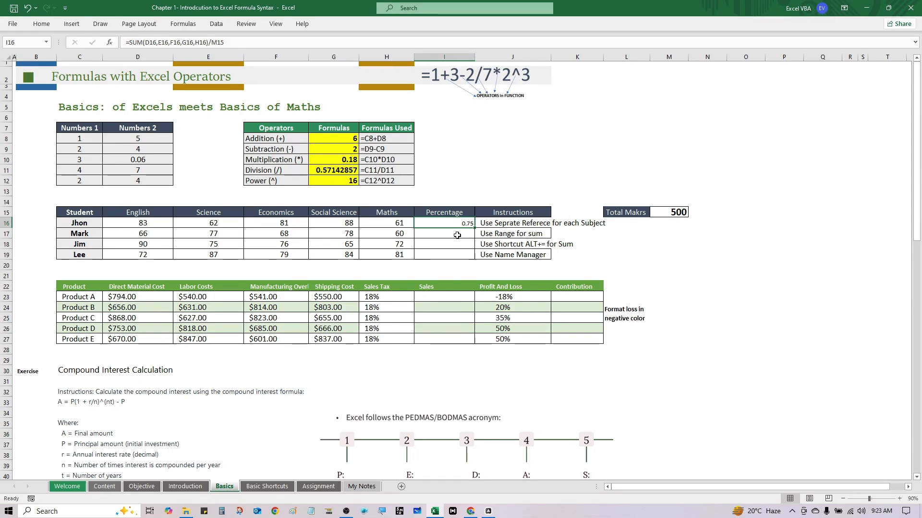
# Format the first student's result in I16 as a percentage with two decimal places.
pyautogui.hotkey('ctrl', '1')
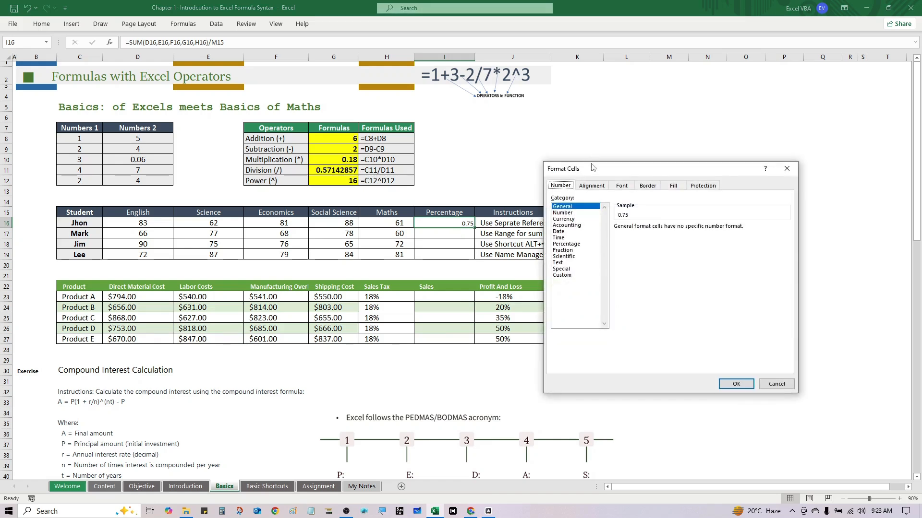
pyautogui.moveTo(592, 174); pyautogui.dragTo(600, 162)
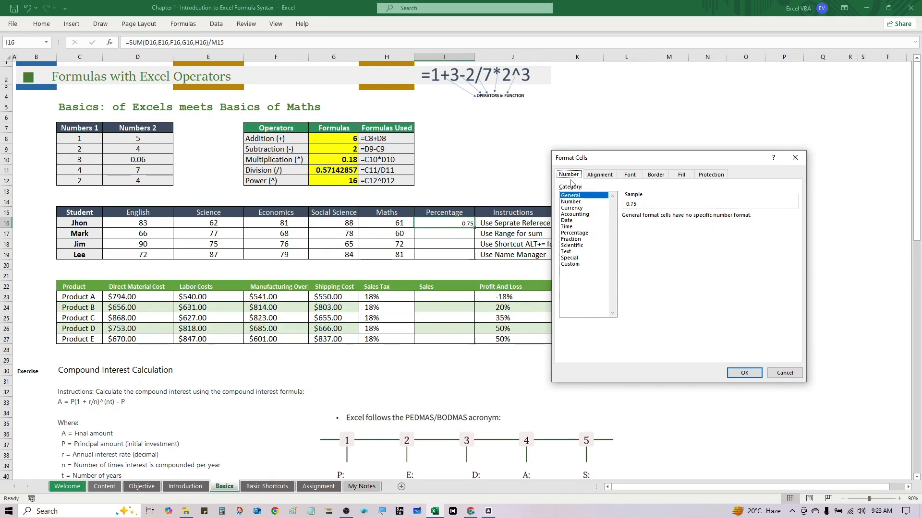
pyautogui.click(575, 233)
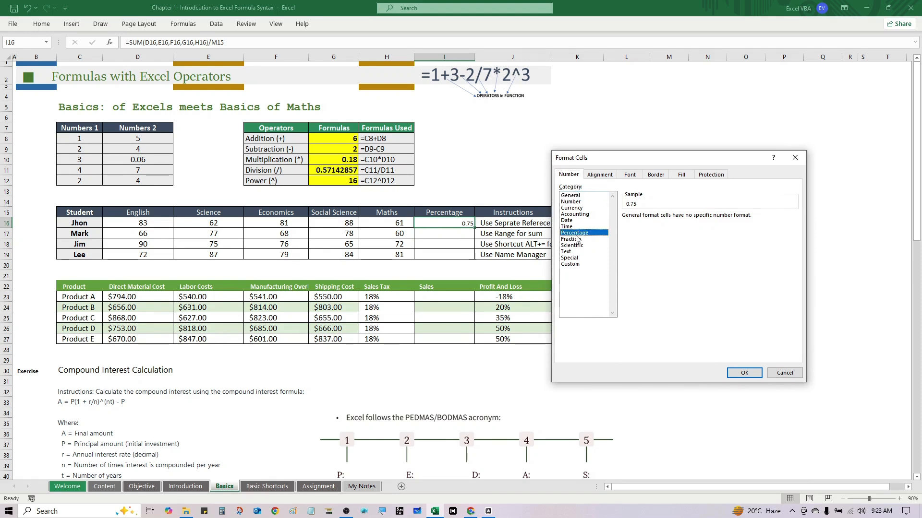
pyautogui.click(747, 373)
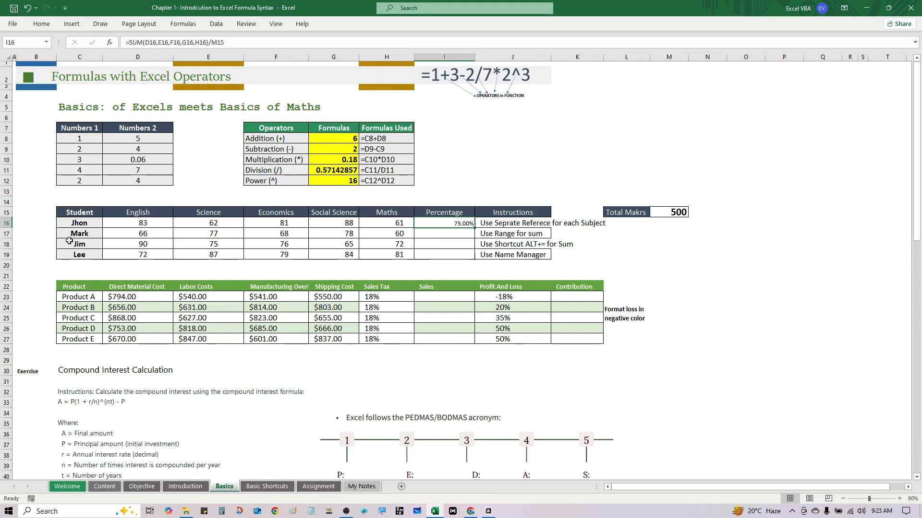
# Calculate the second student's percentage in I17 using a range sum: =SUM(D17:H17)/M15.
pyautogui.click(431, 240)
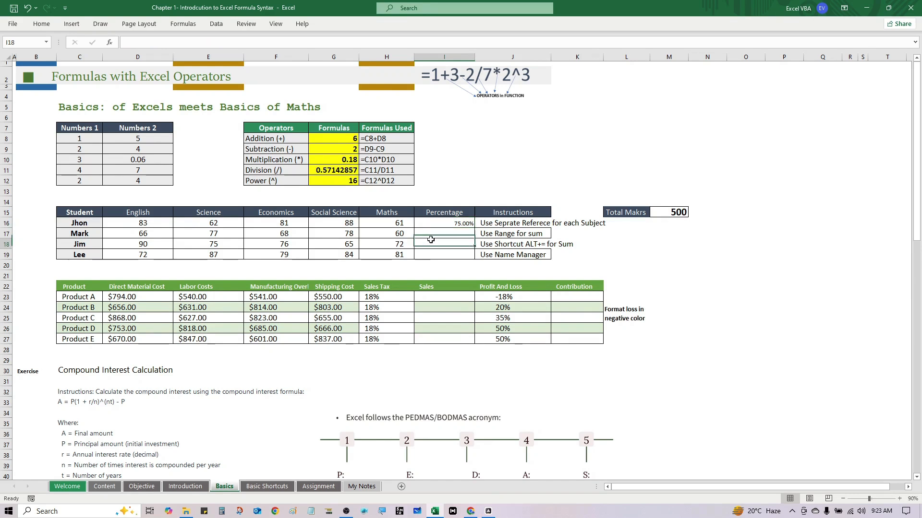
pyautogui.click(435, 234)
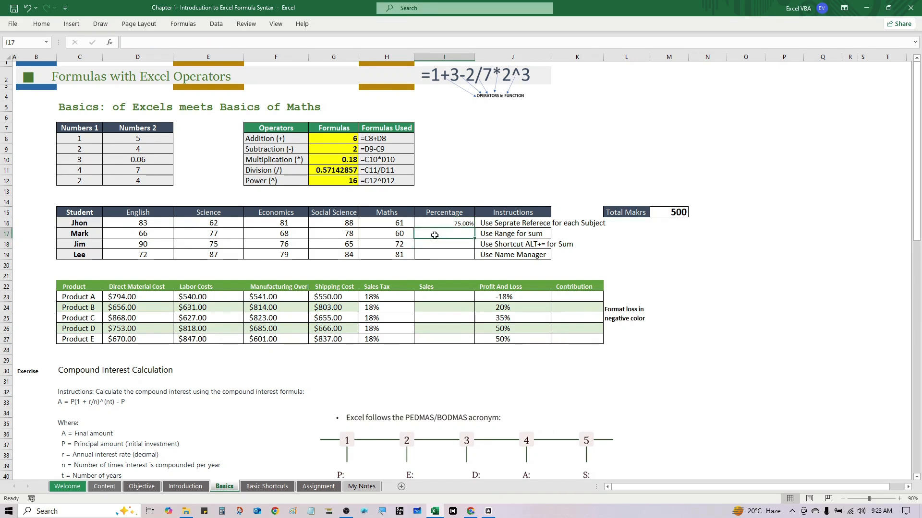
pyautogui.write('=sum')
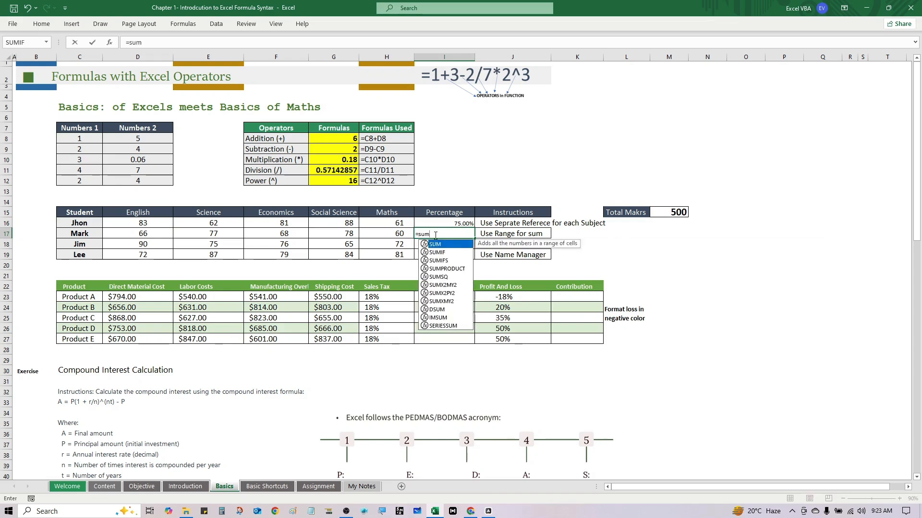
pyautogui.press('Tab')
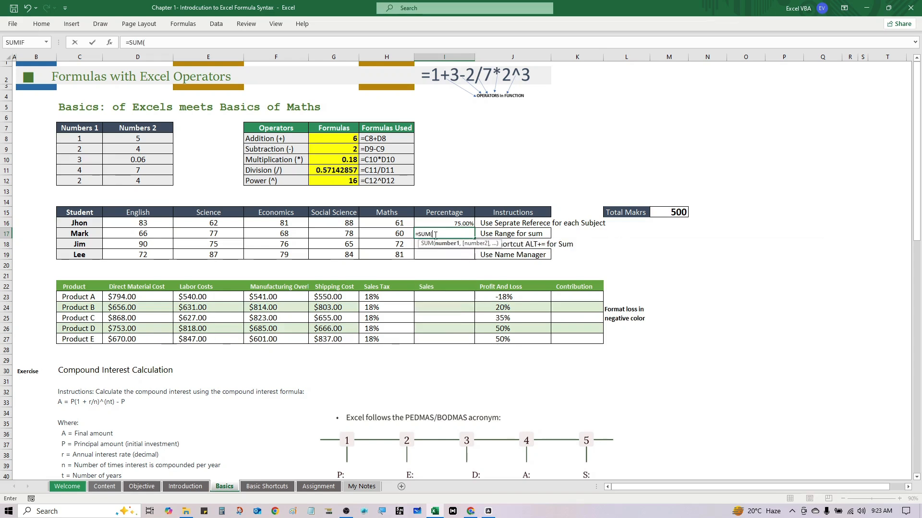
pyautogui.press('Left')
pyautogui.press('Left')
pyautogui.press('Left')
pyautogui.press('Left')
pyautogui.press('Left')
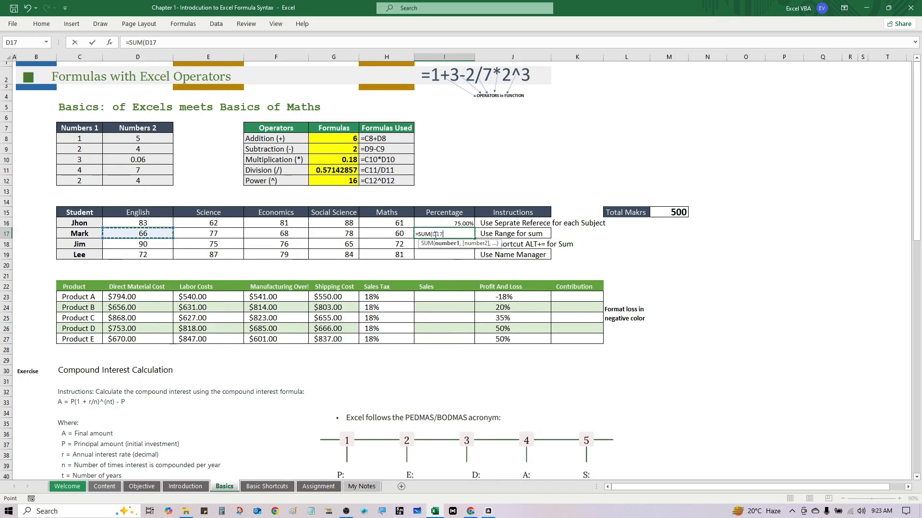
pyautogui.hotkey('shift', 'Right')
pyautogui.hotkey('shift', 'Right')
pyautogui.hotkey('shift', 'Right')
pyautogui.hotkey('shift', 'Right')
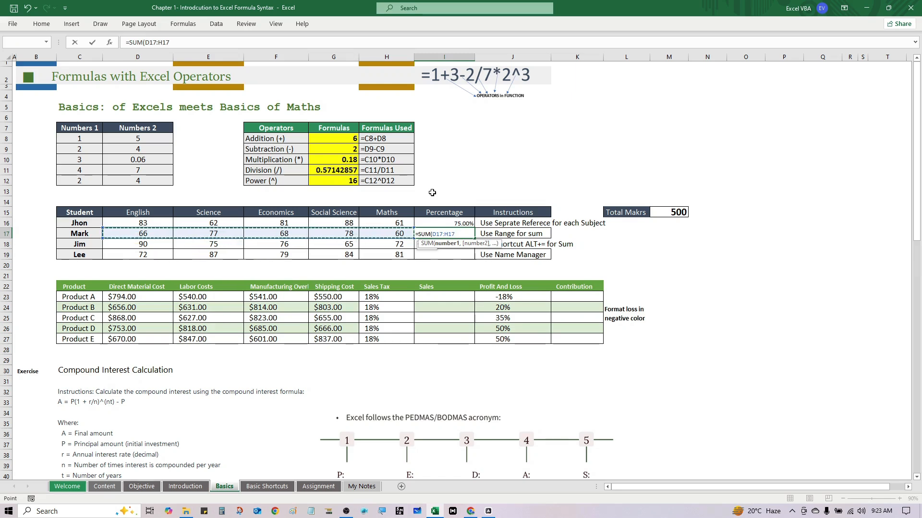
pyautogui.write(')')
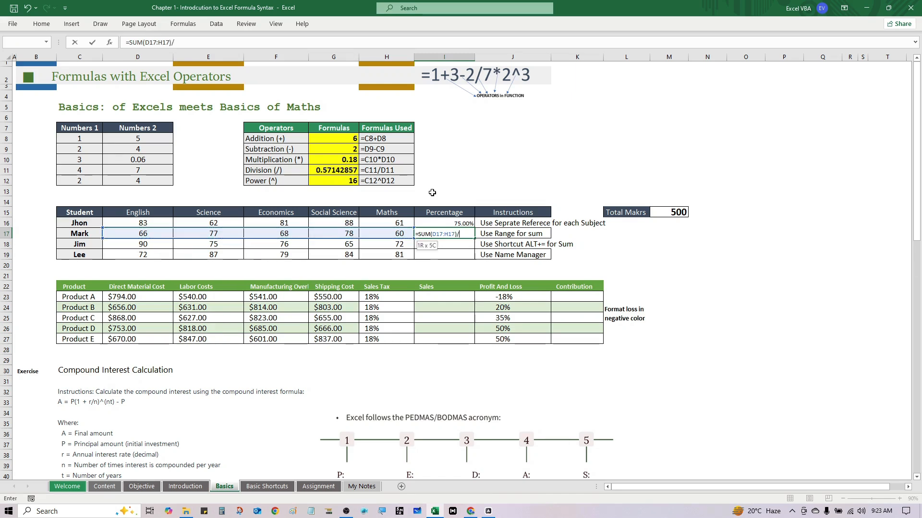
pyautogui.write('/')
pyautogui.click(661, 212)
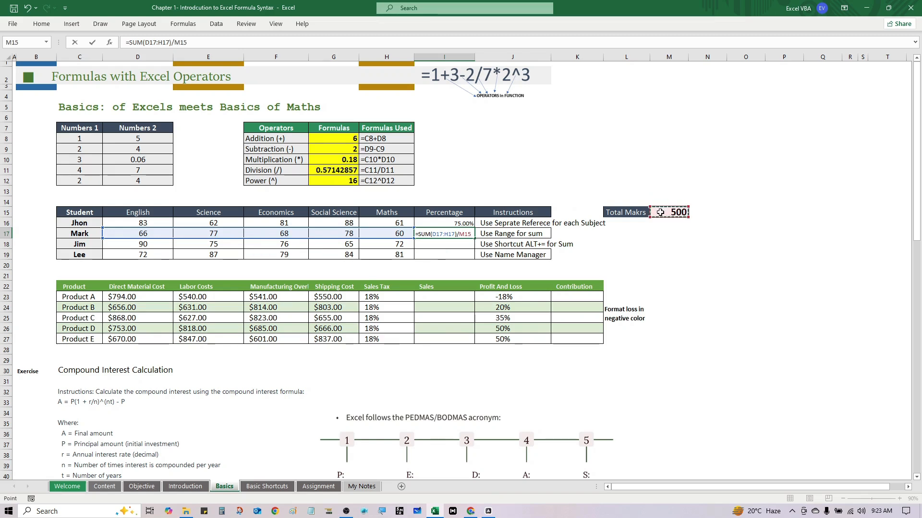
pyautogui.hotkey('ctrl', 'Return')
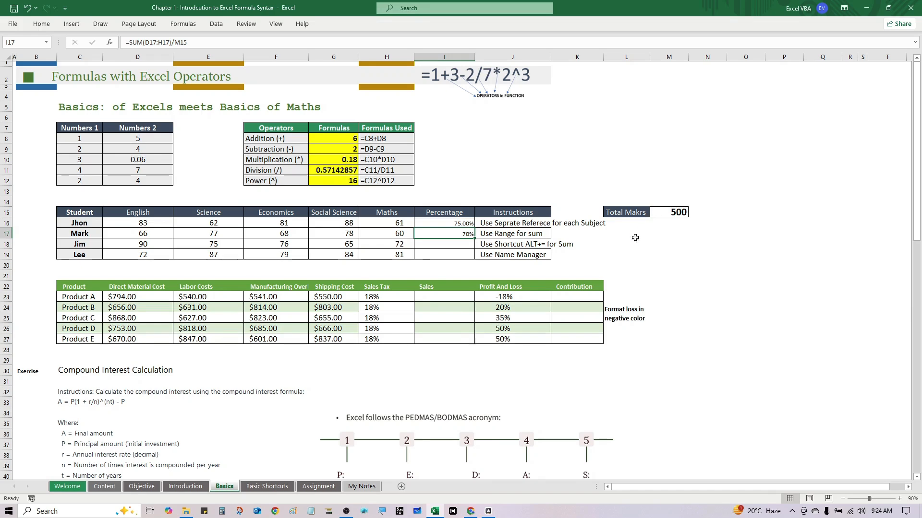
# Insert an AutoSum of the third student's subject marks, D19:H19, into the Percentage cell I19.
pyautogui.click(453, 244)
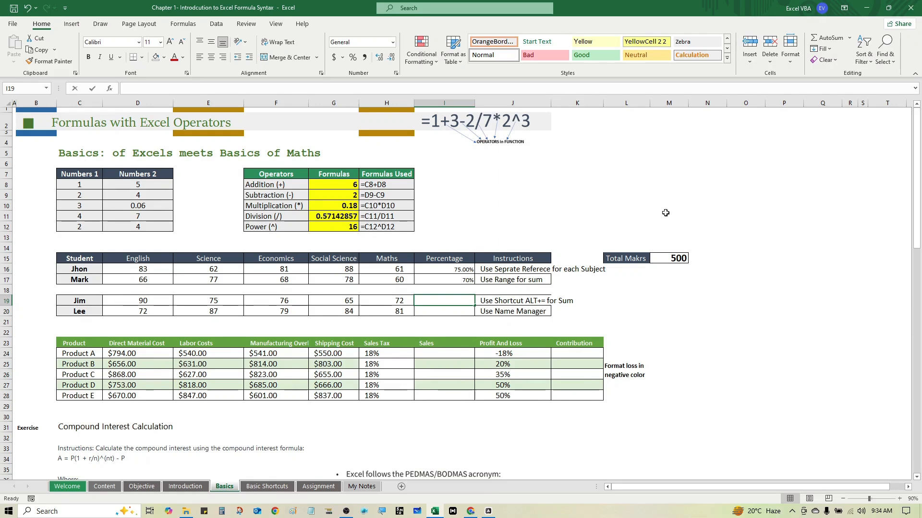
pyautogui.hotkey('alt', '=')
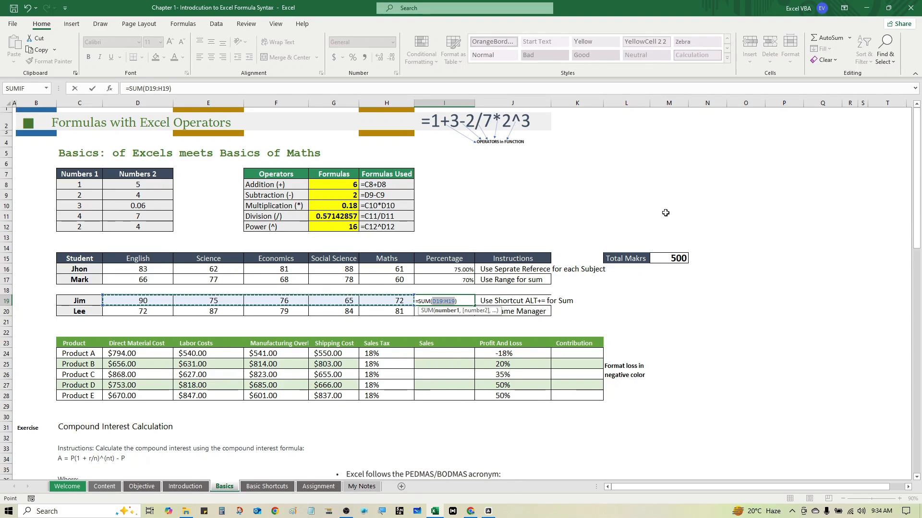
pyautogui.hotkey('ctrl', 'Return')
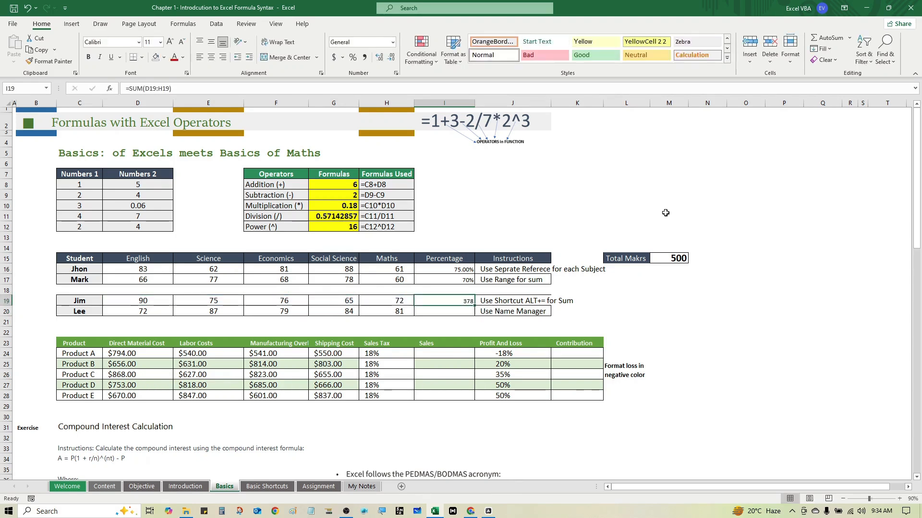
# Extend the formula in I19 to =SUM(D19:H19)/M15 and format the cell as a percentage without decimals.
pyautogui.press('F2')
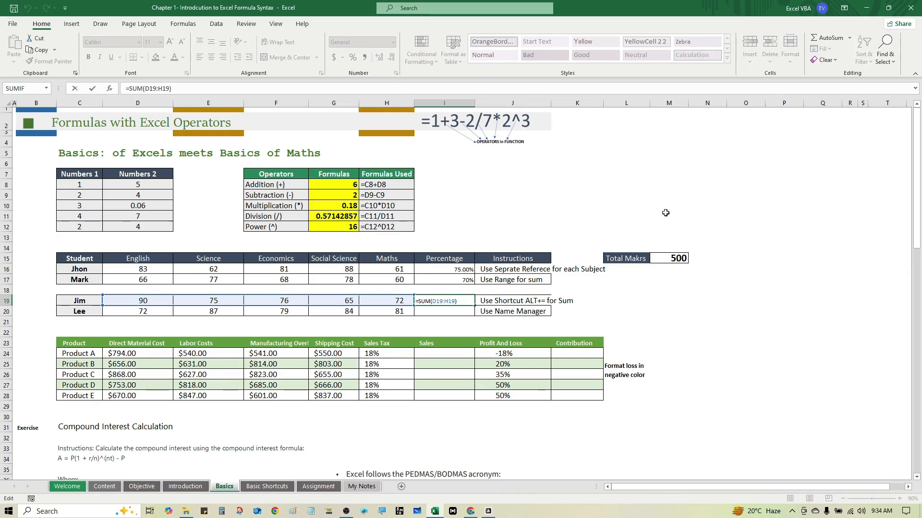
pyautogui.write('/')
pyautogui.click(682, 259)
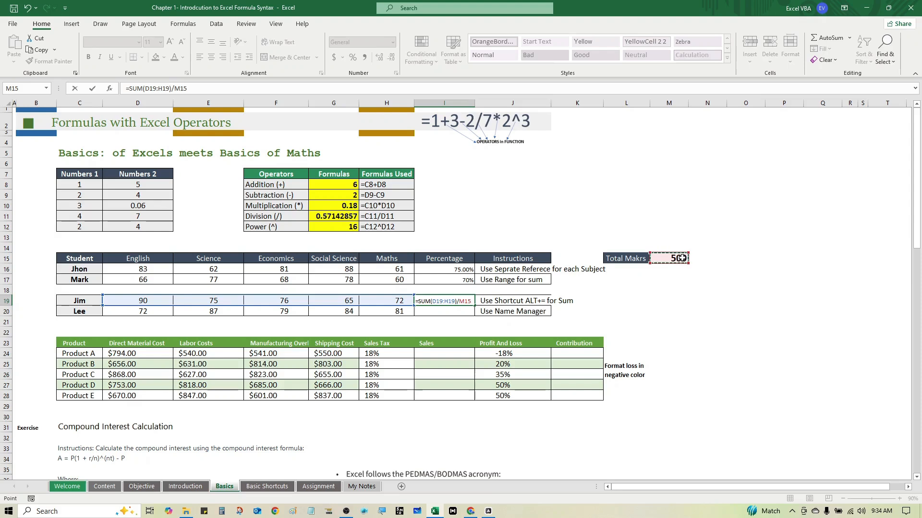
pyautogui.hotkey('ctrl', 'Return')
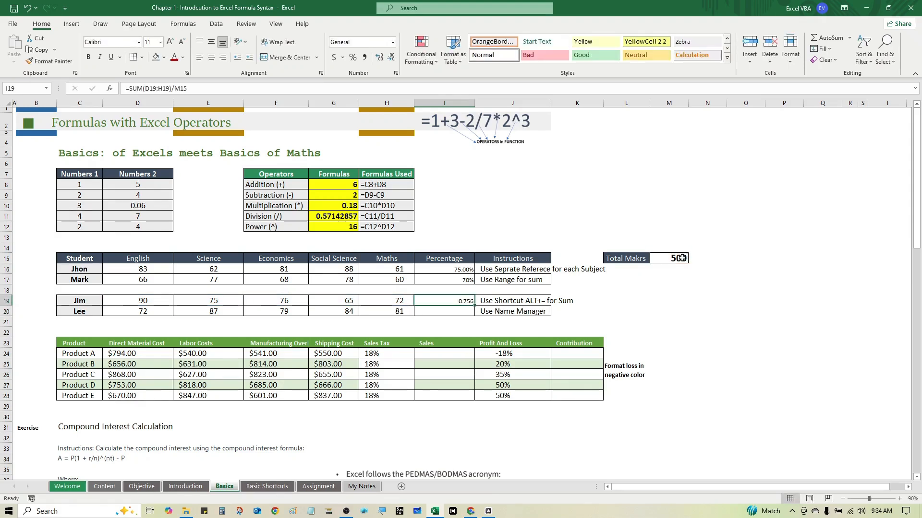
pyautogui.hotkey('ctrl', 'shift', '5')
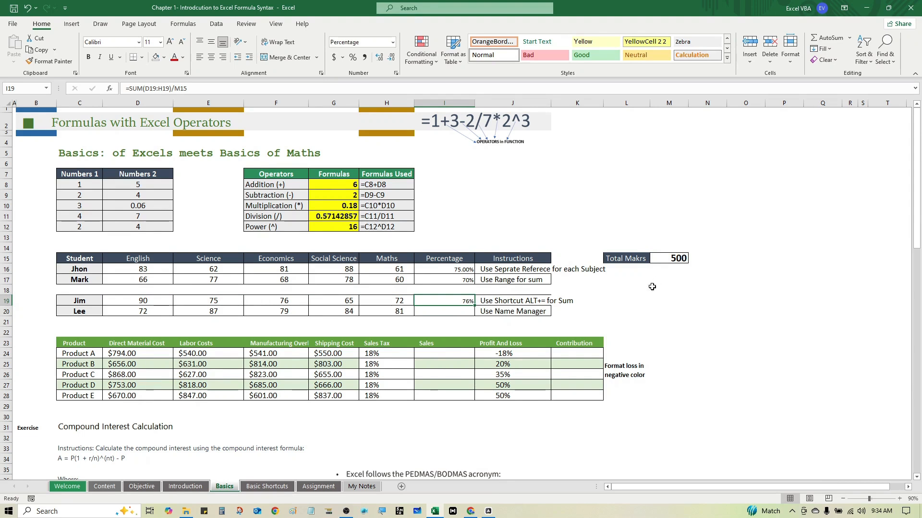
# Create a named range for the fourth student's marks from C20:H20, taking the name from the left column.
pyautogui.click(462, 311)
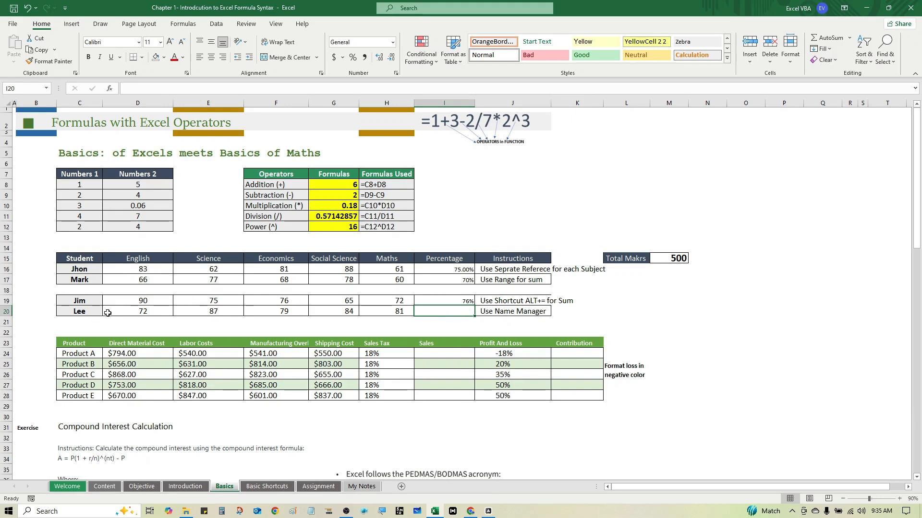
pyautogui.moveTo(96, 313); pyautogui.dragTo(371, 310)
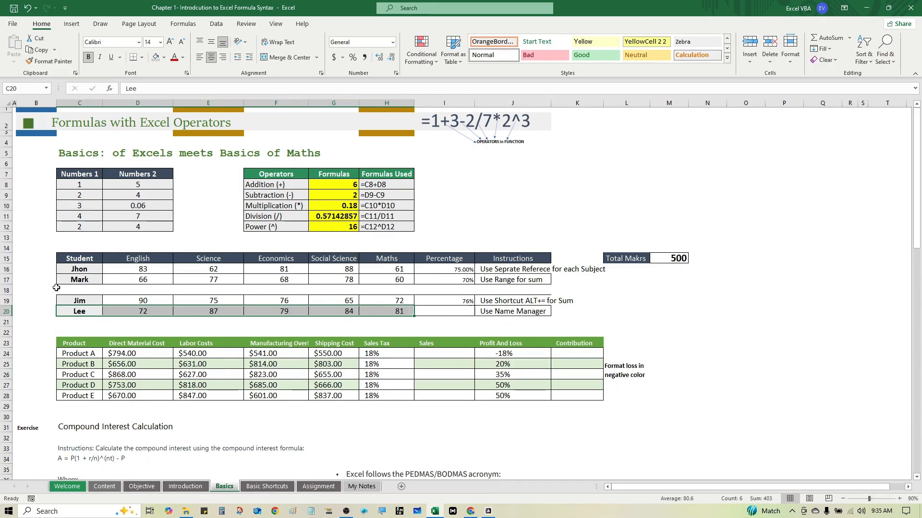
pyautogui.click(80, 312)
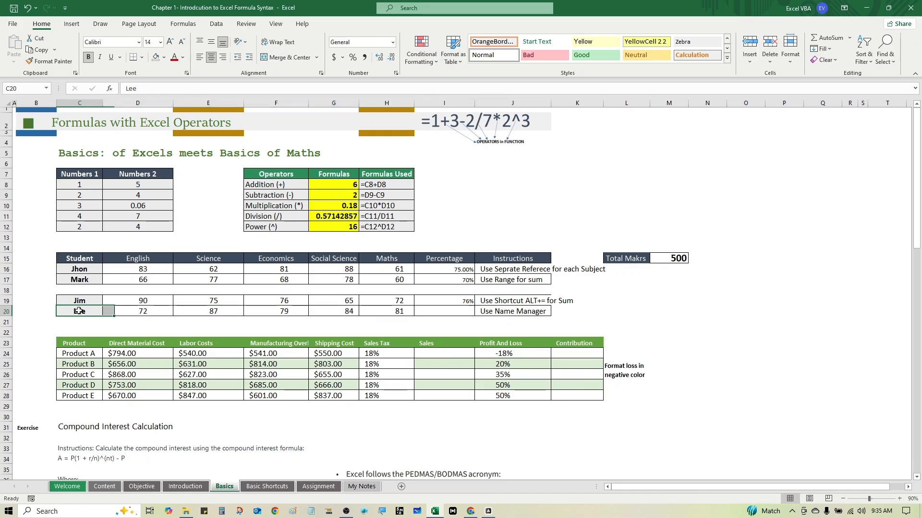
pyautogui.click(374, 310)
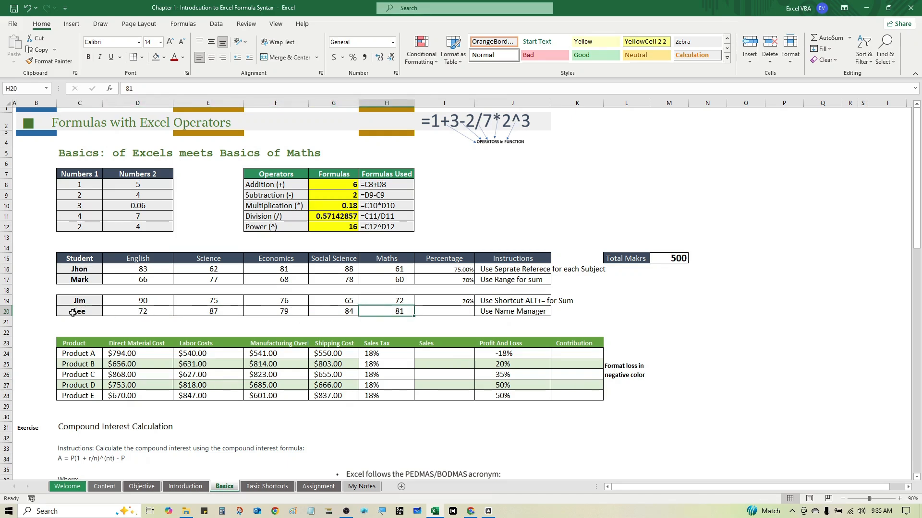
pyautogui.moveTo(73, 313); pyautogui.dragTo(369, 314)
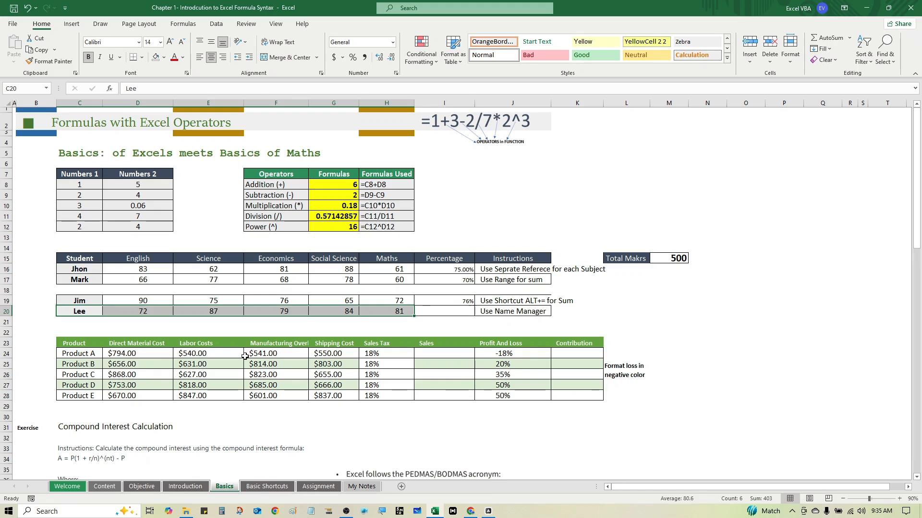
pyautogui.hotkey('ctrl', 'shift', 'F3')
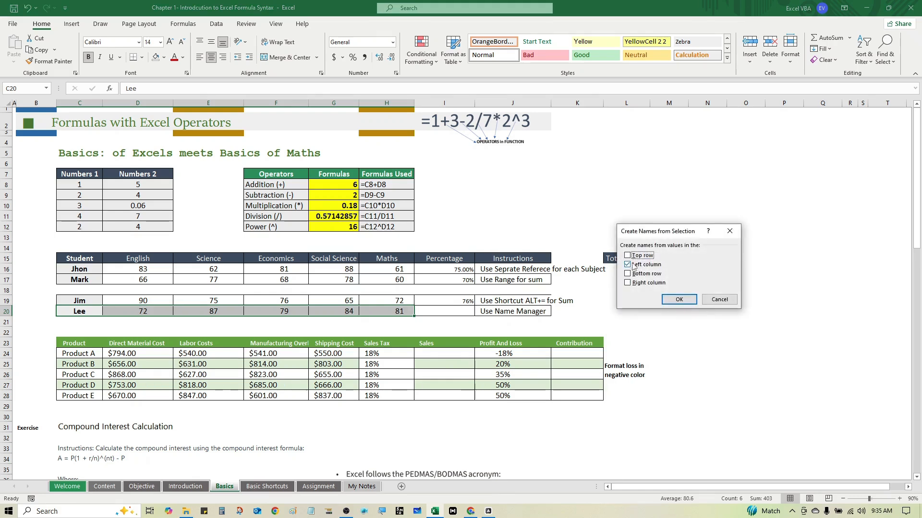
pyautogui.moveTo(633, 242); pyautogui.dragTo(598, 245)
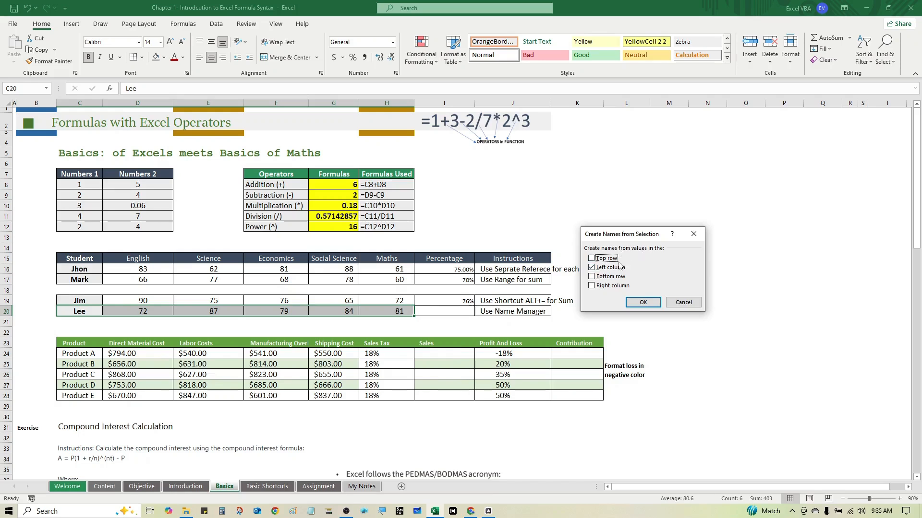
pyautogui.click(635, 300)
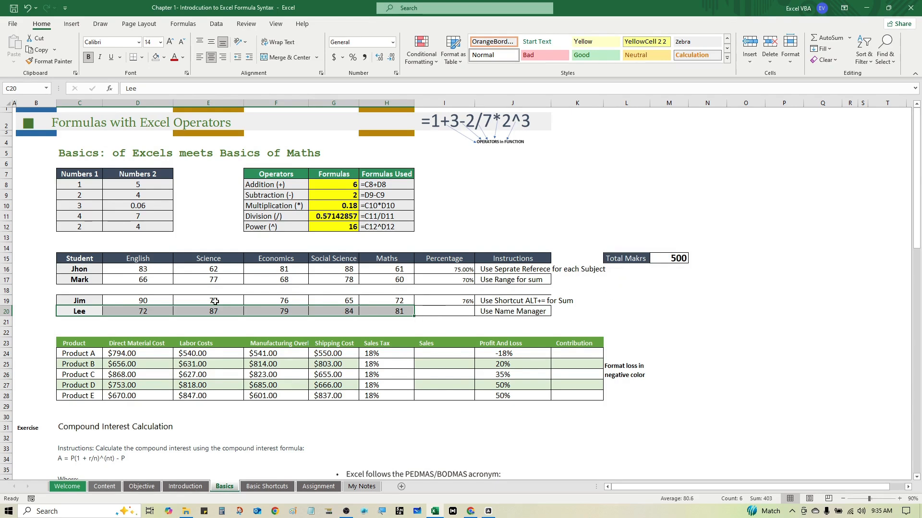
# Enter a SUM of the fourth student's named range in the Percentage cell I20.
pyautogui.click(460, 311)
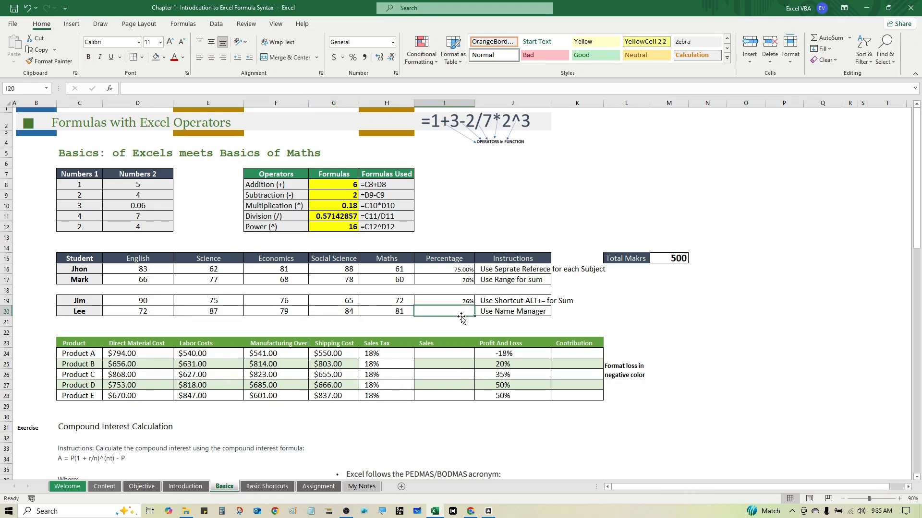
pyautogui.write('=')
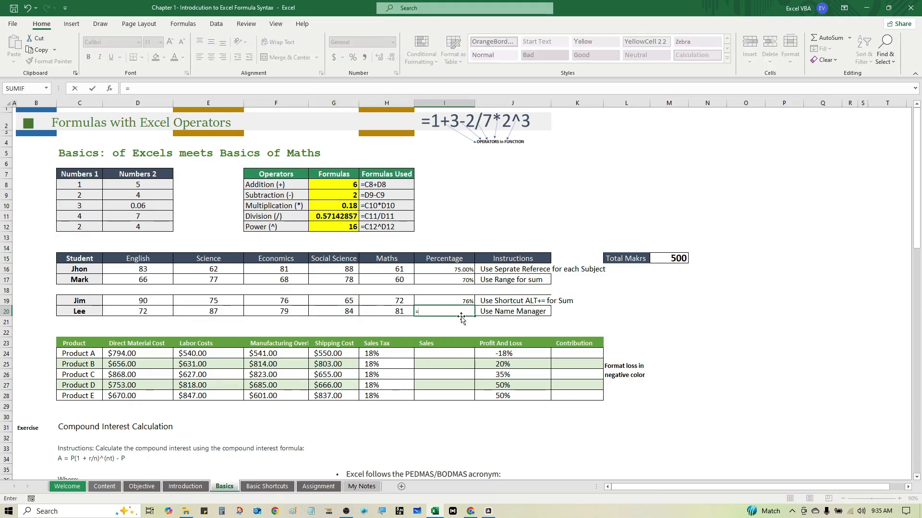
pyautogui.write('sum')
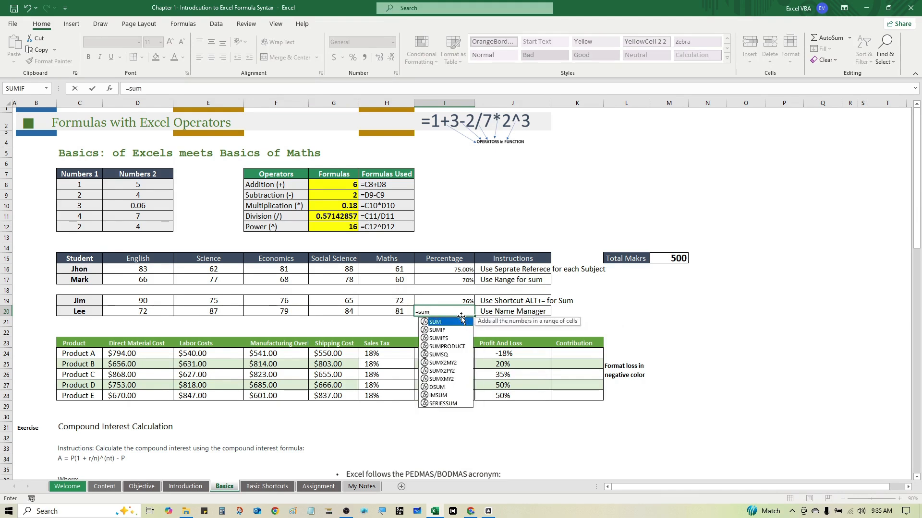
pyautogui.press('Tab')
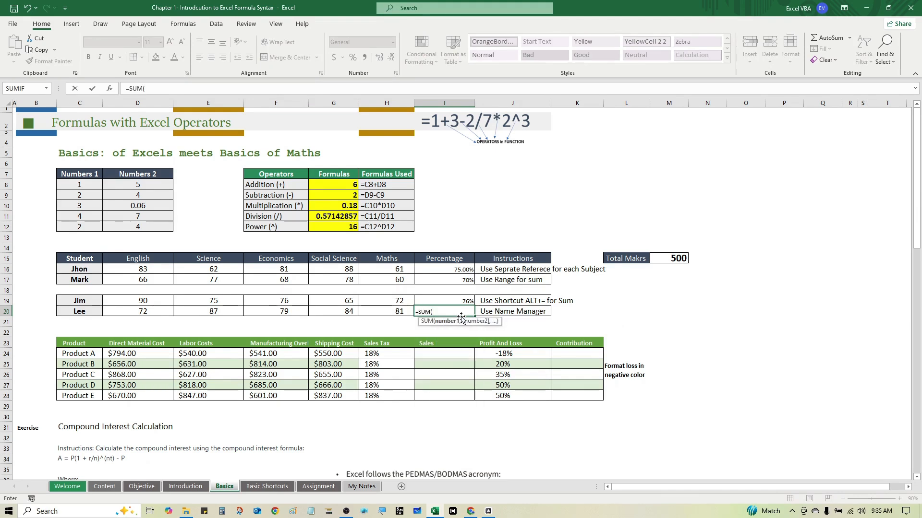
pyautogui.press('F3')
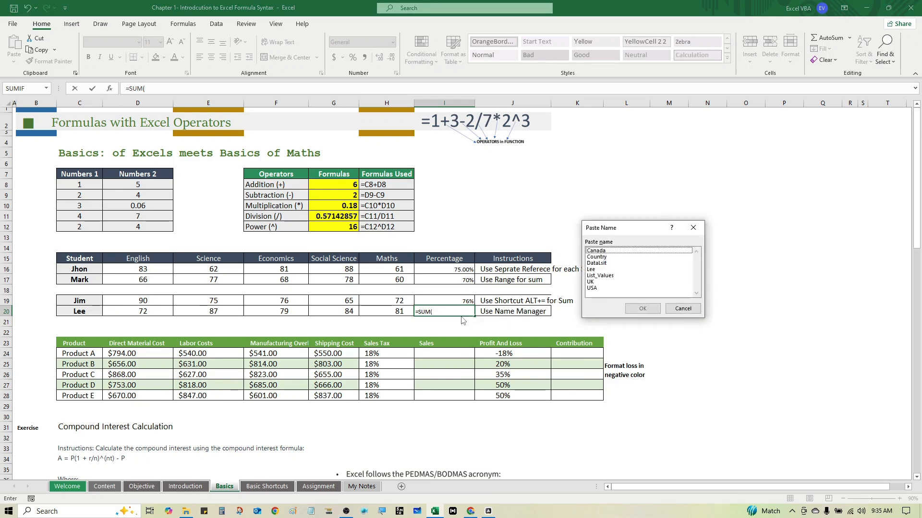
pyautogui.click(597, 271)
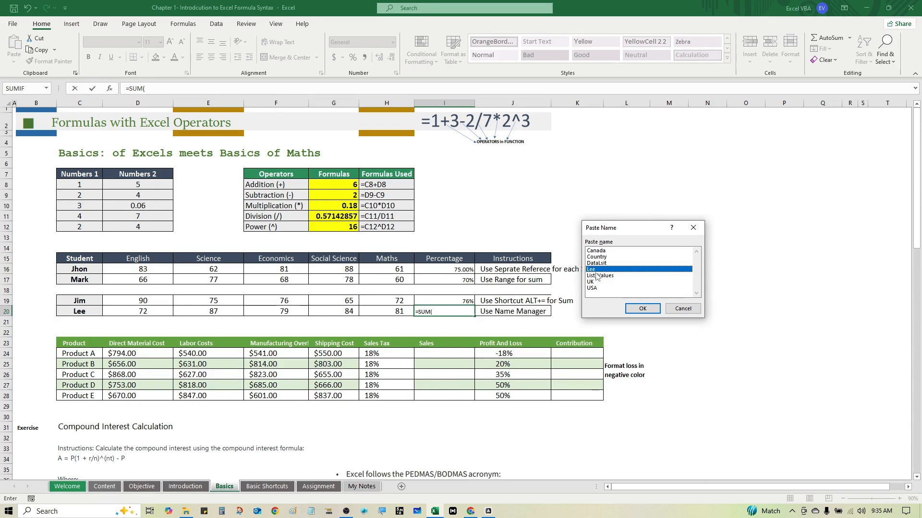
pyautogui.click(636, 311)
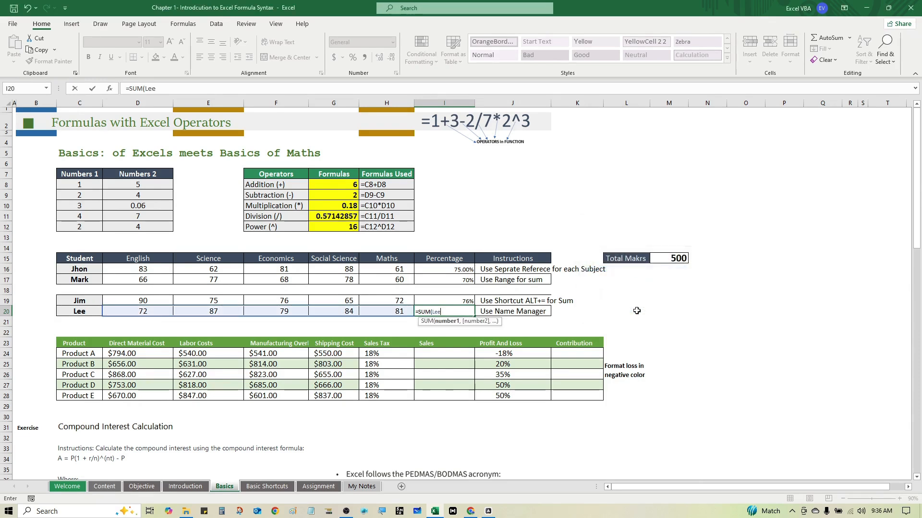
pyautogui.write(')')
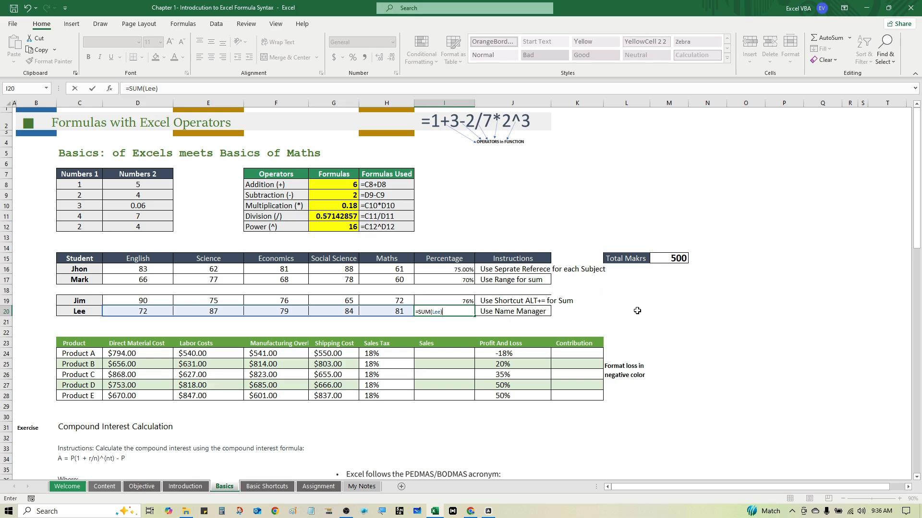
pyautogui.hotkey('ctrl', 'Return')
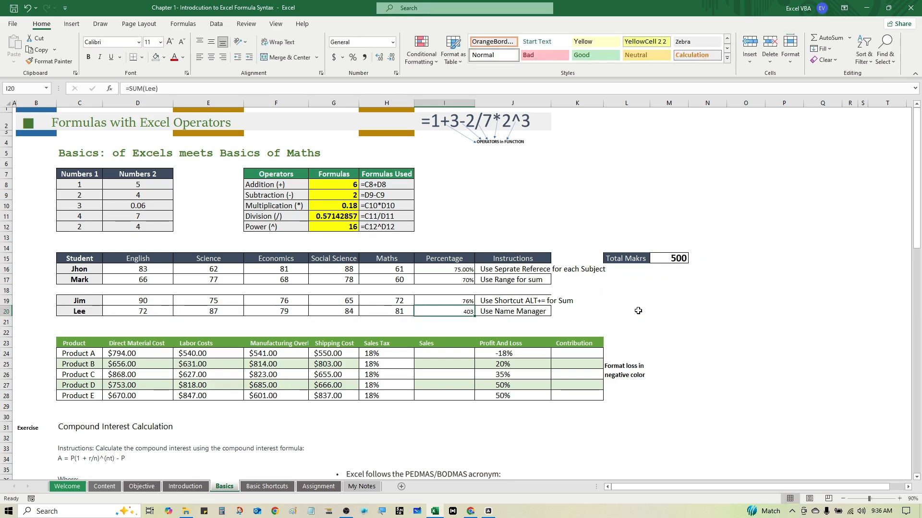
# Divide the named-range sum in I20 by the total marks in M15 and format the cell as a percentage without decimals.
pyautogui.press('F2')
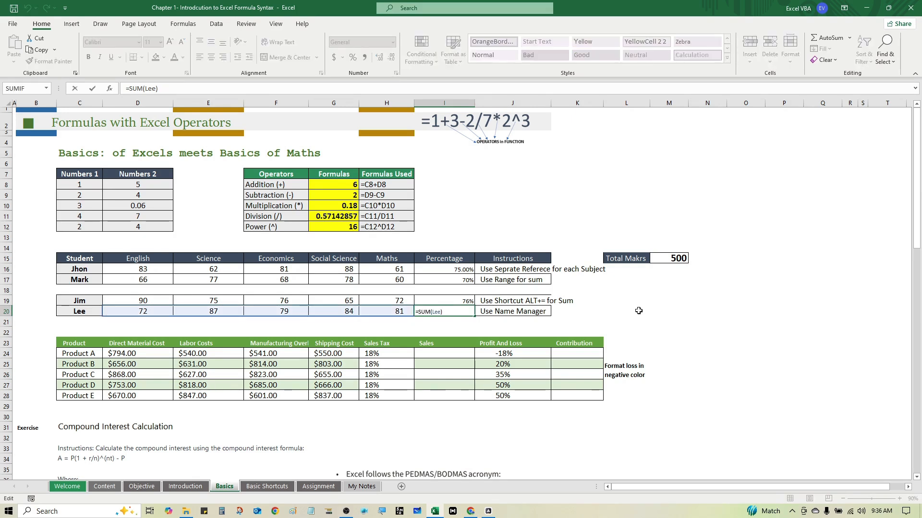
pyautogui.write('/')
pyautogui.click(681, 259)
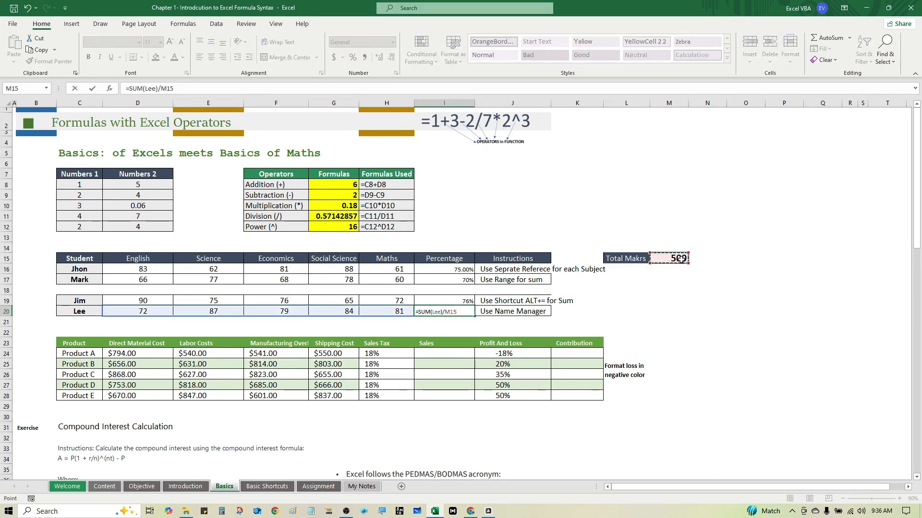
pyautogui.hotkey('ctrl', 'Return')
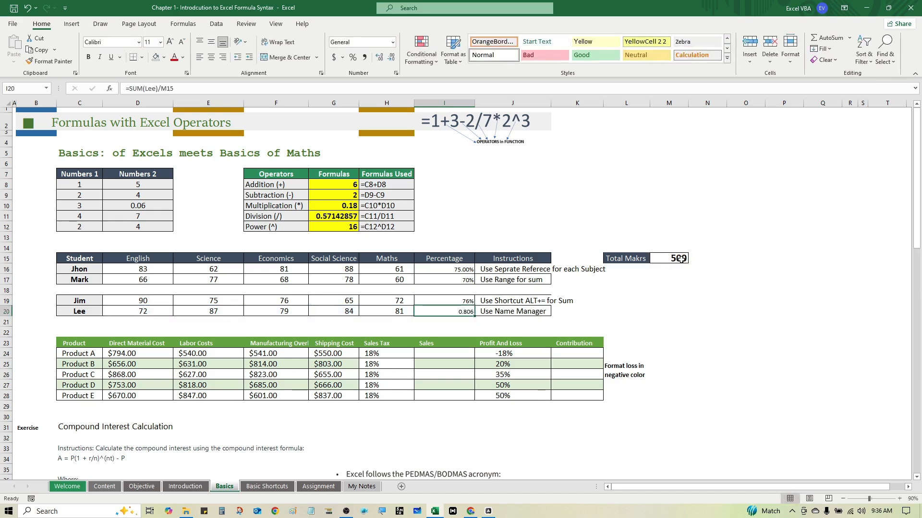
pyautogui.hotkey('ctrl', 'shift', '5')
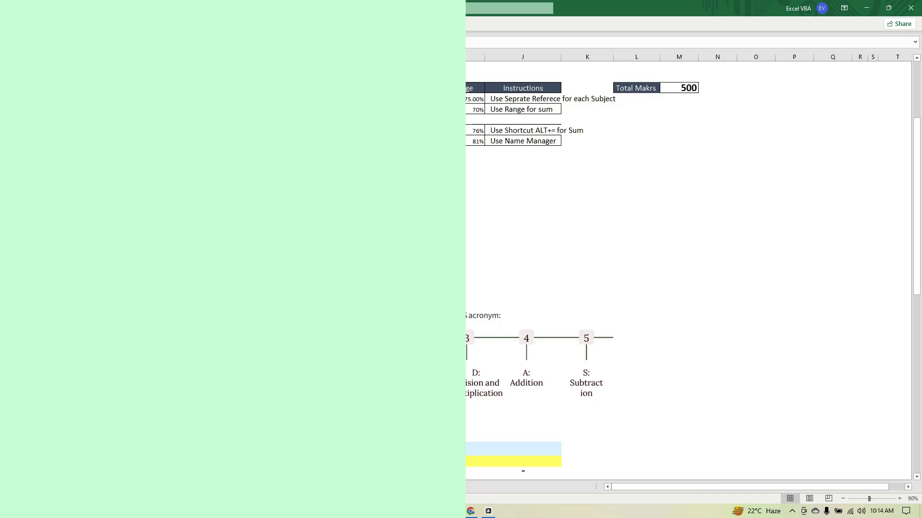
# Examine the product table's cost columns and Profit And Loss percentages in rows 24 to 28.
pyautogui.hotkey('ctrl', 'F1')
pyautogui.hotkey('ctrl', 'F1')
pyautogui.hotkey('ctrl', 'F1')
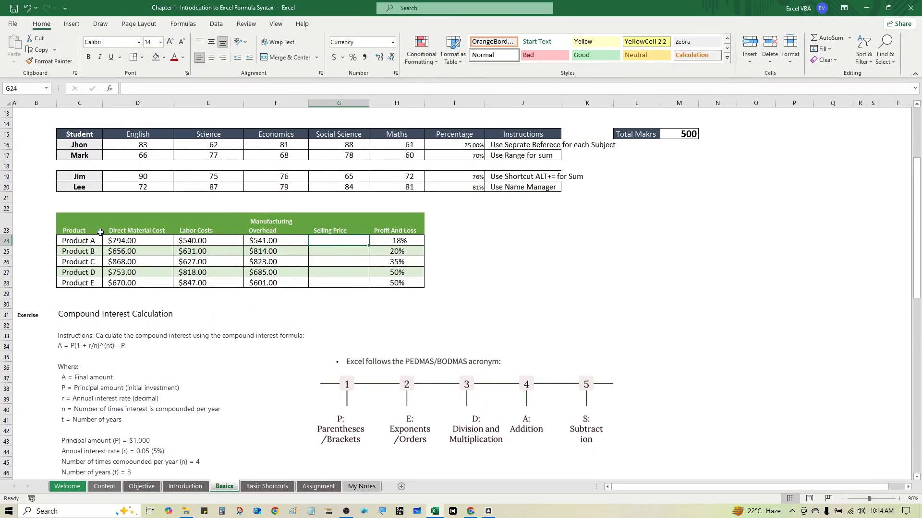
pyautogui.moveTo(91, 229); pyautogui.dragTo(92, 282)
pyautogui.moveTo(144, 240); pyautogui.dragTo(143, 278)
pyautogui.moveTo(193, 246); pyautogui.dragTo(204, 283)
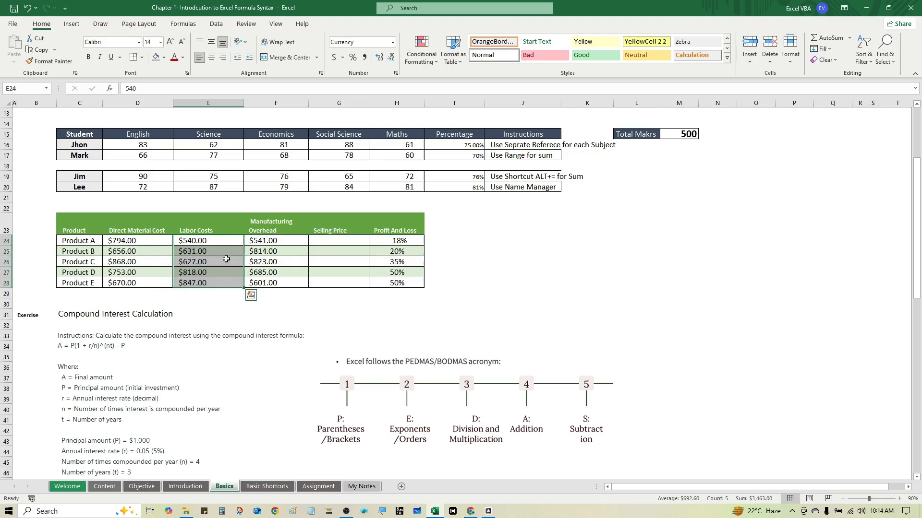
pyautogui.moveTo(258, 244); pyautogui.dragTo(258, 284)
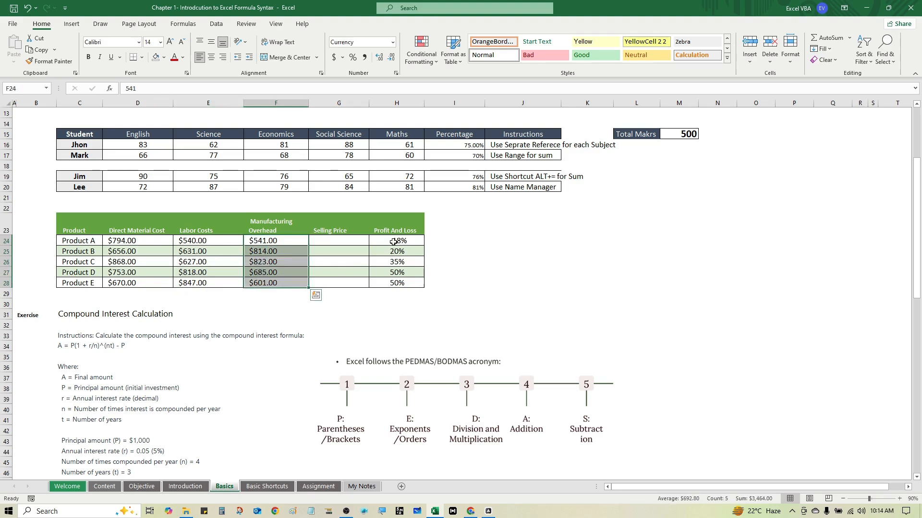
pyautogui.moveTo(394, 244); pyautogui.dragTo(393, 277)
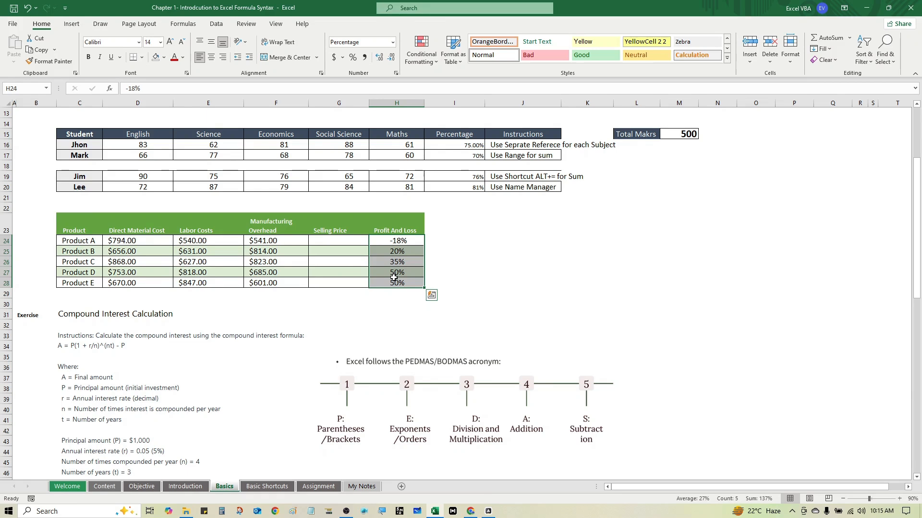
# Enter Product A's selling price formula in G24: =SUM(D24:F24)*H24.
pyautogui.click(339, 244)
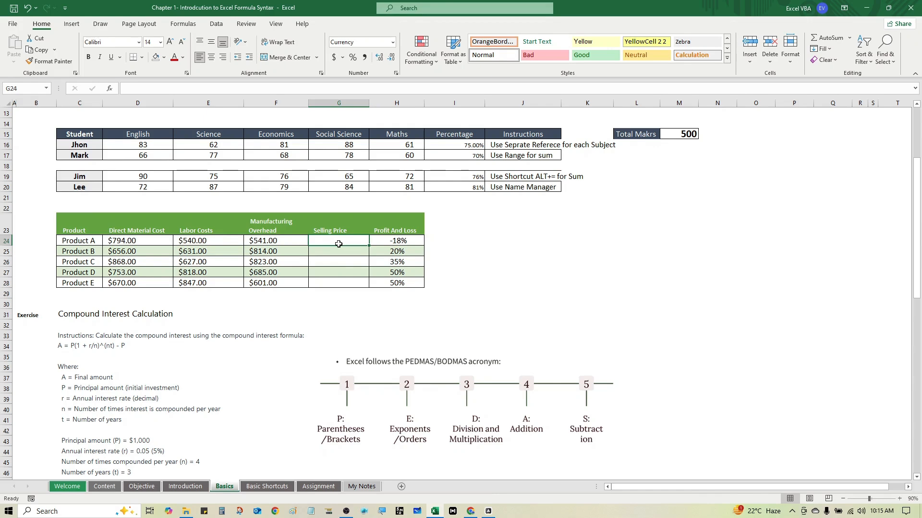
pyautogui.write('=SUN')
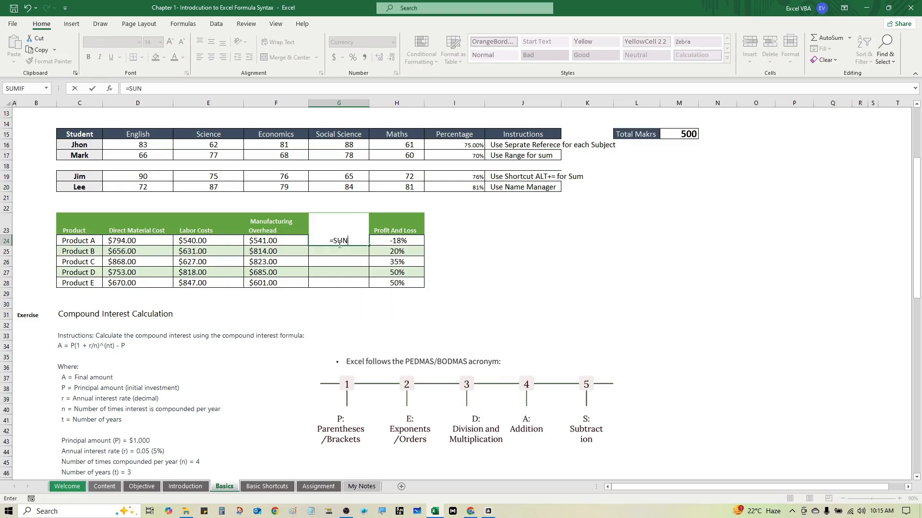
pyautogui.press('BackSpace')
pyautogui.write('M')
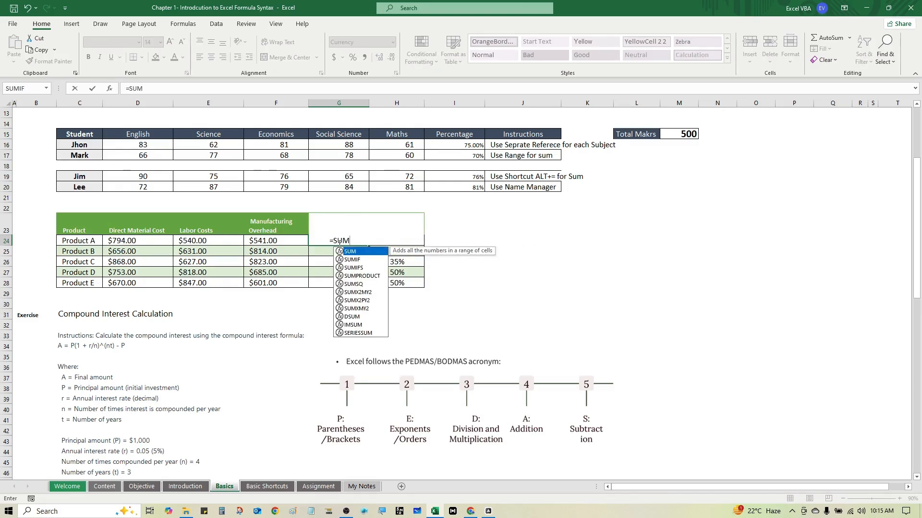
pyautogui.write('(')
pyautogui.press('Left')
pyautogui.press('Left')
pyautogui.press('Left')
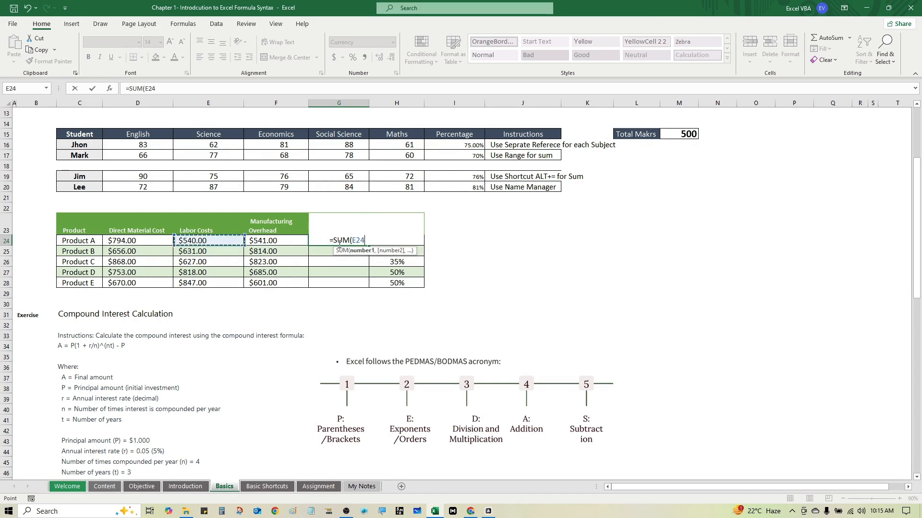
pyautogui.hotkey('shift', 'Right')
pyautogui.hotkey('shift', 'Right')
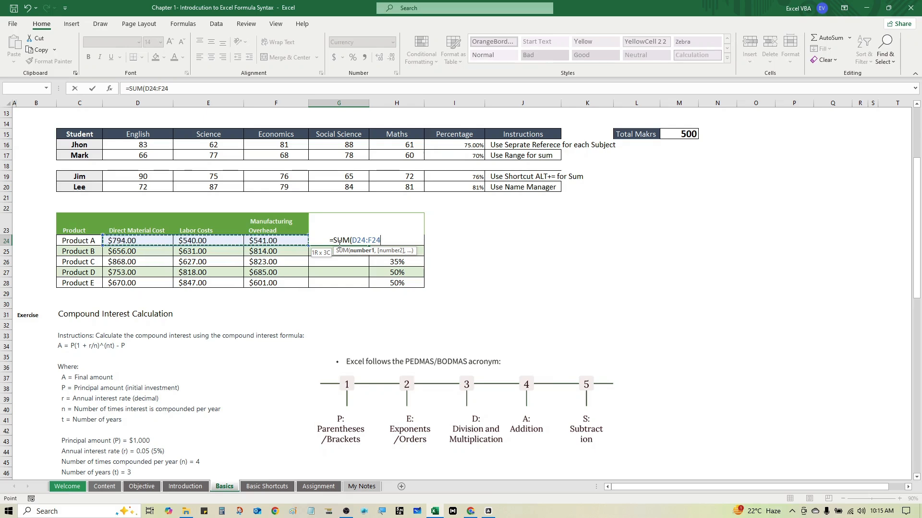
pyautogui.write(')*')
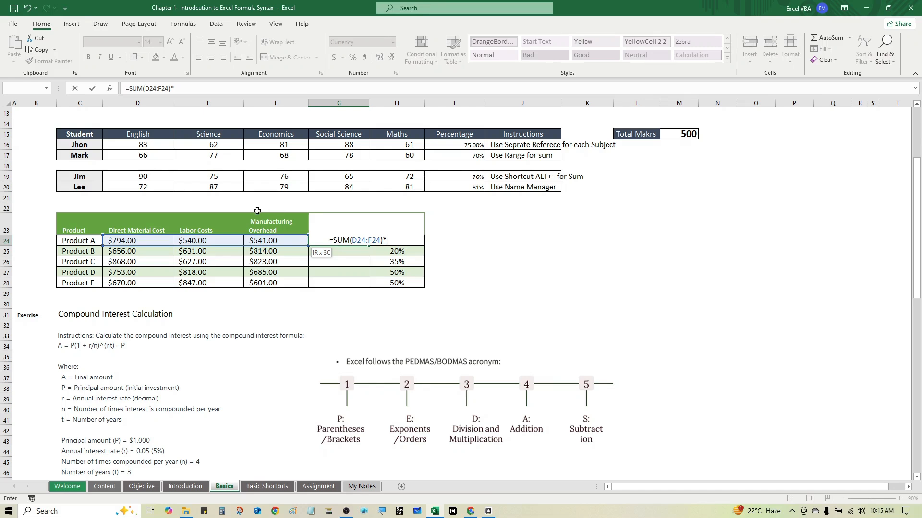
pyautogui.click(406, 241)
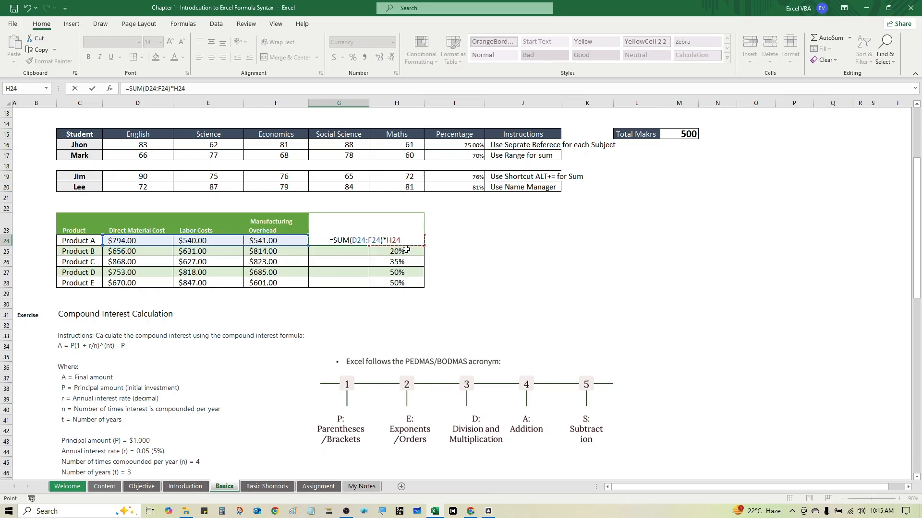
pyautogui.hotkey('ctrl', 'Return')
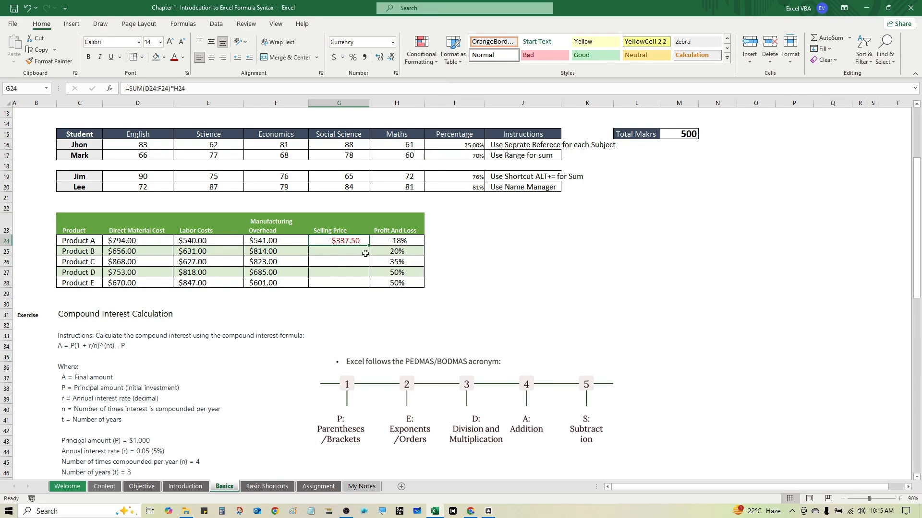
# Edit Product A's selling price formula in G24 to enclose the multiplication in parentheses: =(SUM(D24:F24)*H24).
pyautogui.press('F3')
pyautogui.press('Escape')
pyautogui.doubleClick(369, 243)
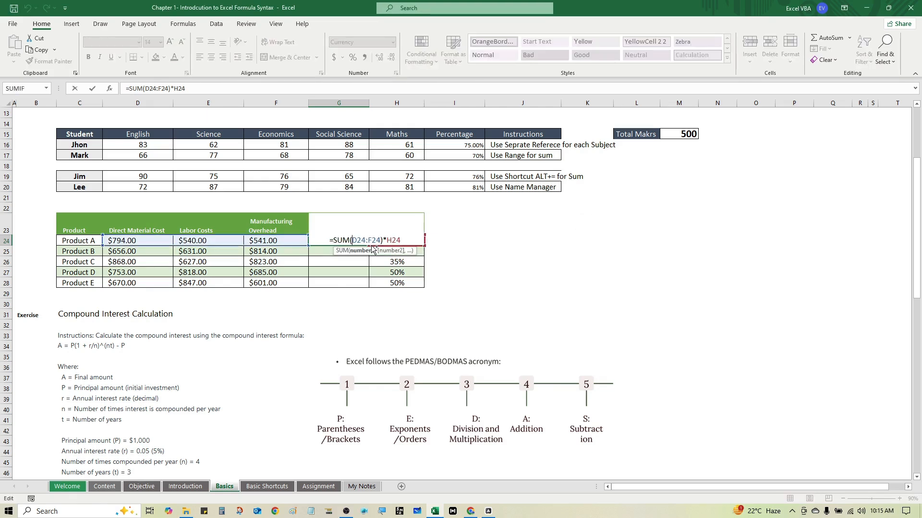
pyautogui.press('Left')
pyautogui.press('Left')
pyautogui.press('Left')
pyautogui.press('Left')
pyautogui.write('(')
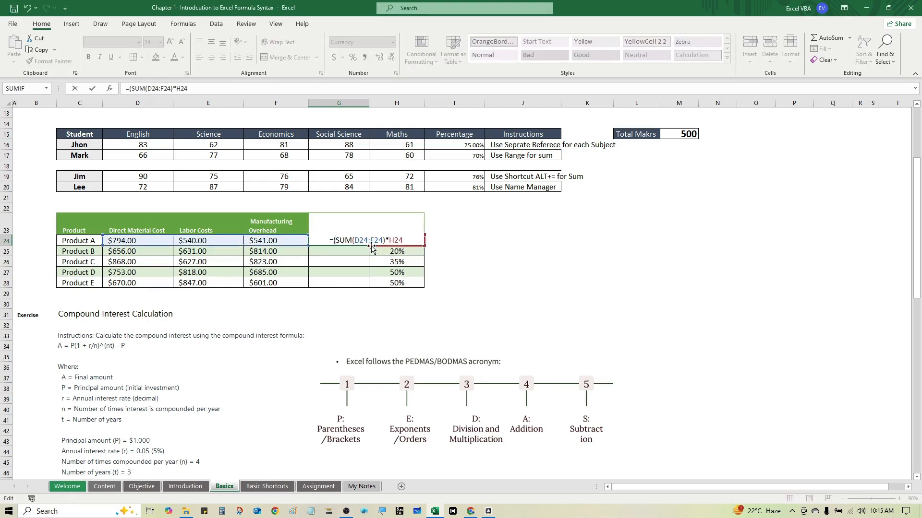
pyautogui.write(')+SUM')
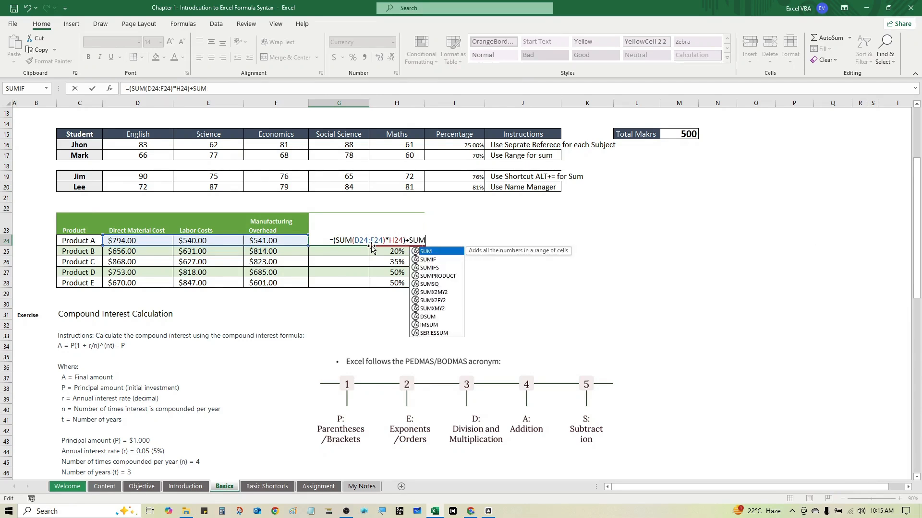
pyautogui.write('(')
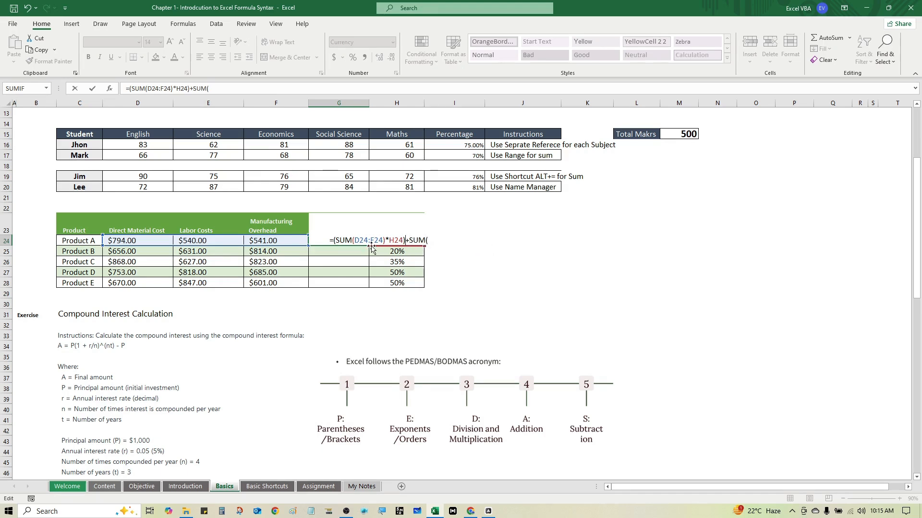
# Add the total cost to G24's formula, making it =(SUM(D24:F24)*H24)+SUM(D24:F24), and accept the proposed bracket correction.
pyautogui.press('Left')
pyautogui.press('Left')
pyautogui.press('Left')
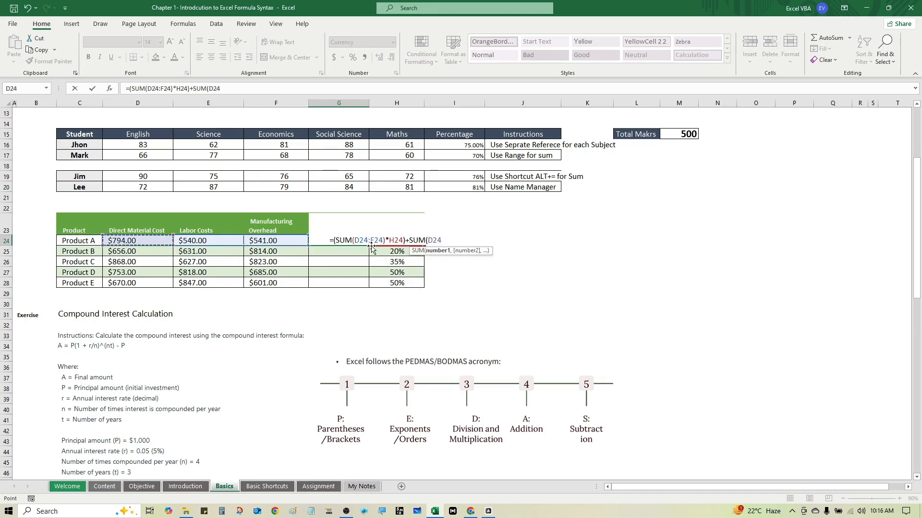
pyautogui.hotkey('shift', 'Right')
pyautogui.hotkey('shift', 'Right')
pyautogui.press('Return')
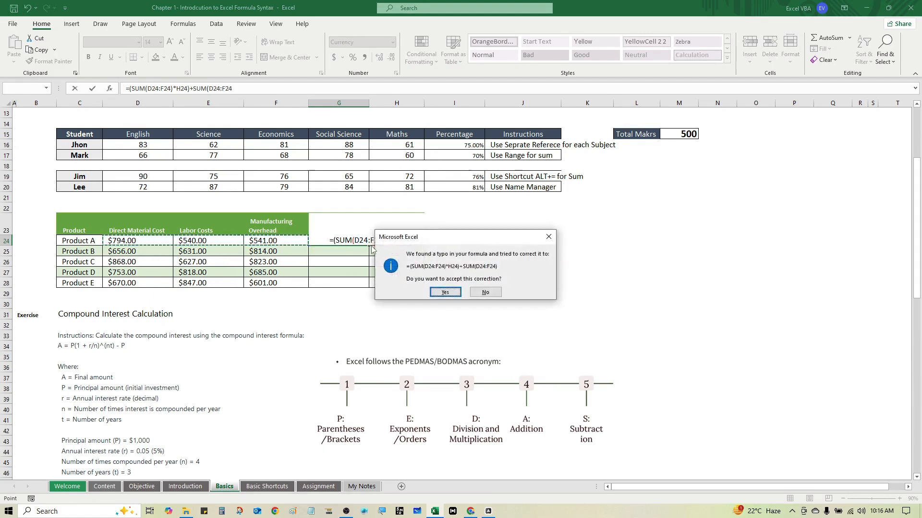
pyautogui.press('Return')
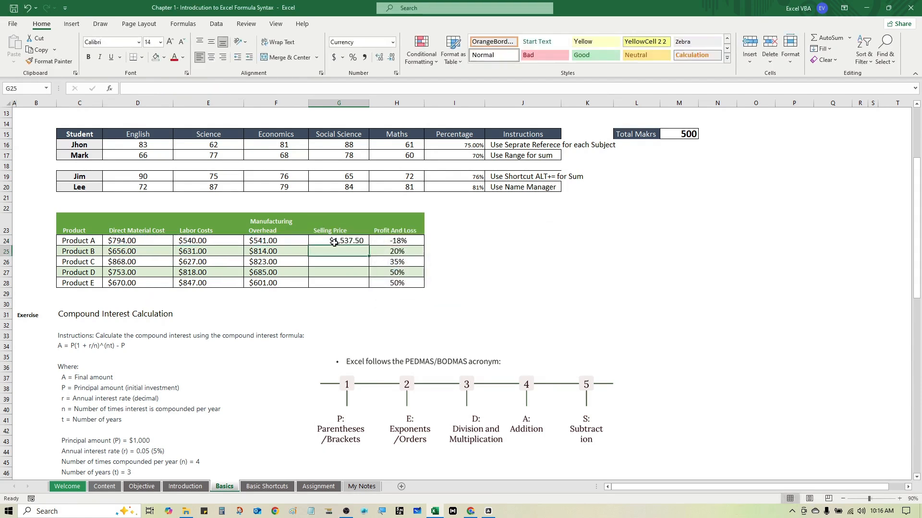
# Copy Product A's selling price formula to the other products with Paste Special over G24:G28, using the Formulas option.
pyautogui.click(324, 238)
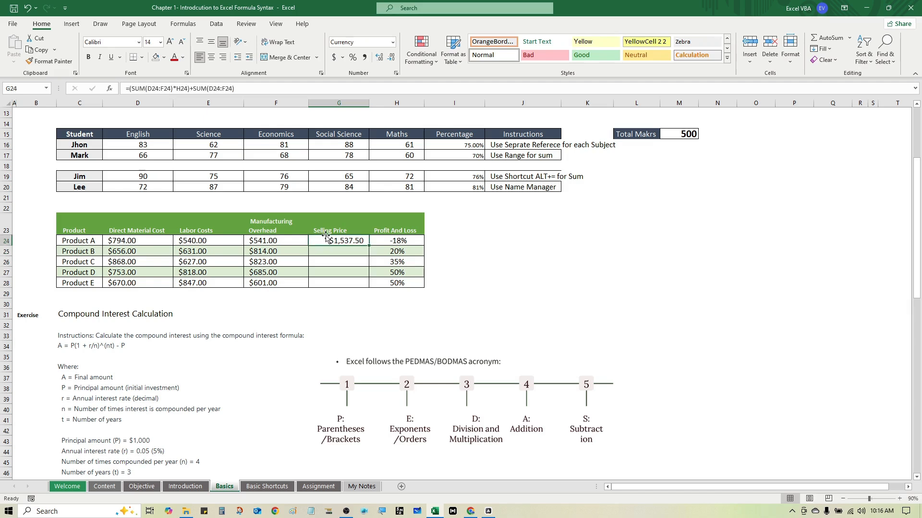
pyautogui.hotkey('ctrl', 'c')
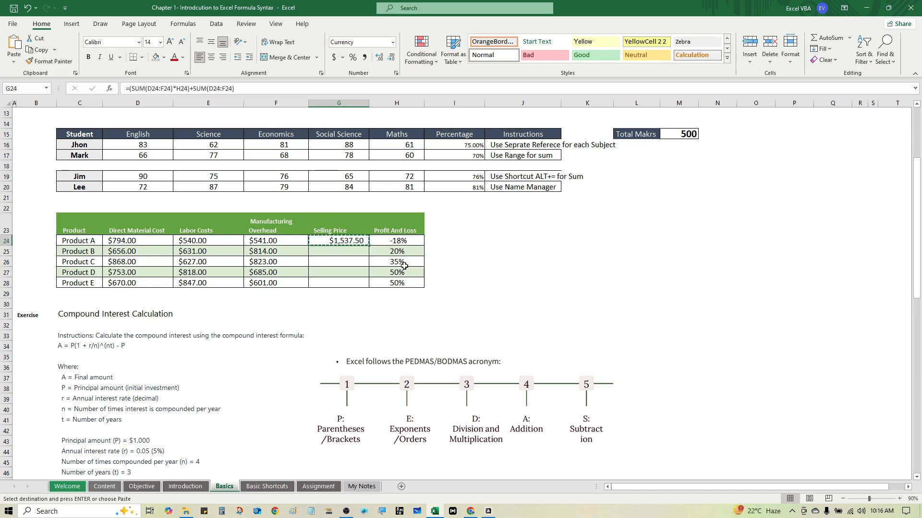
pyautogui.hotkey('shift', 'Down')
pyautogui.hotkey('shift', 'Down')
pyautogui.hotkey('shift', 'Down')
pyautogui.hotkey('shift', 'Down')
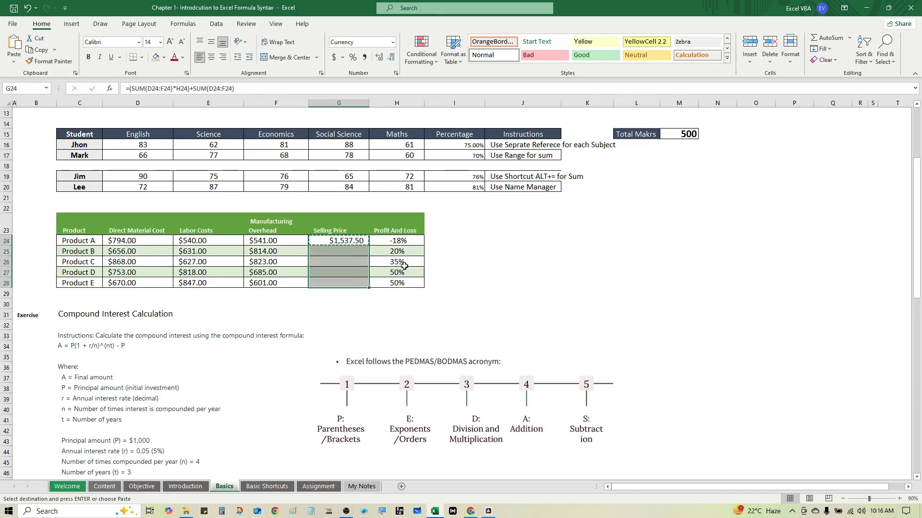
pyautogui.hotkey('ctrl', 'alt', 'v')
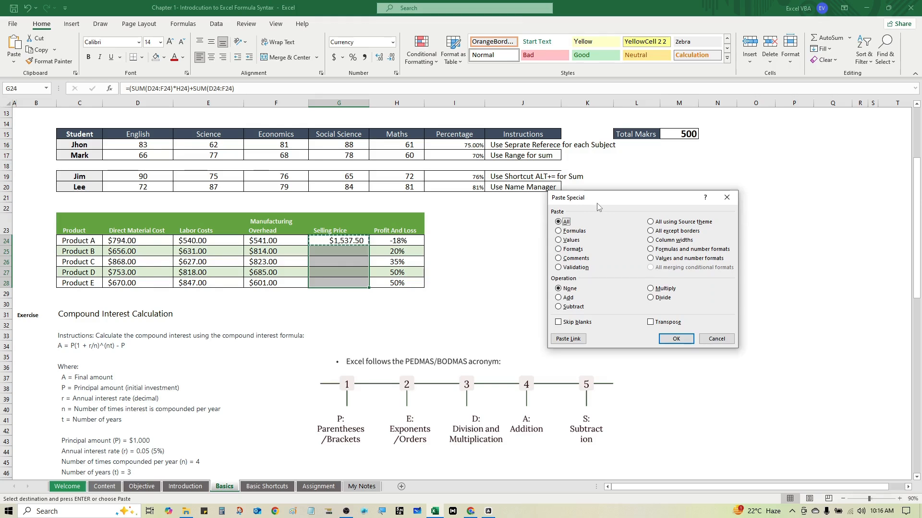
pyautogui.moveTo(602, 199); pyautogui.dragTo(552, 204)
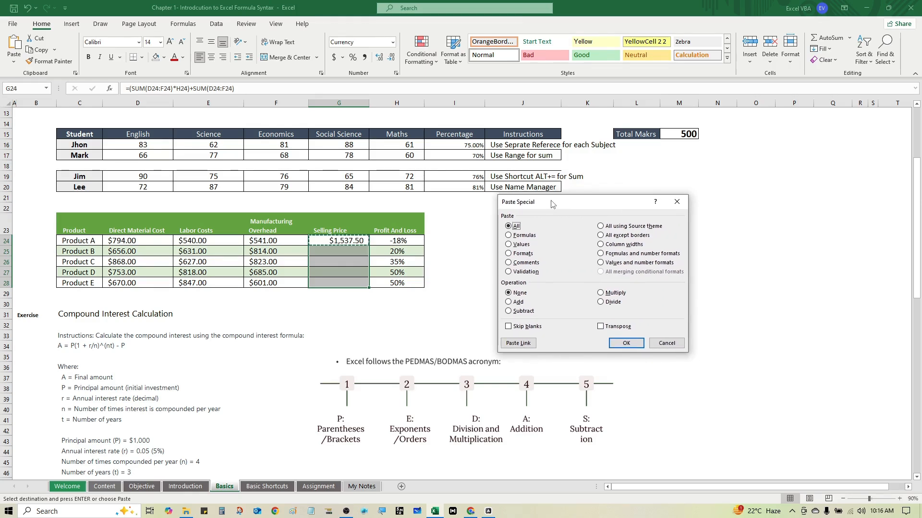
pyautogui.click(517, 237)
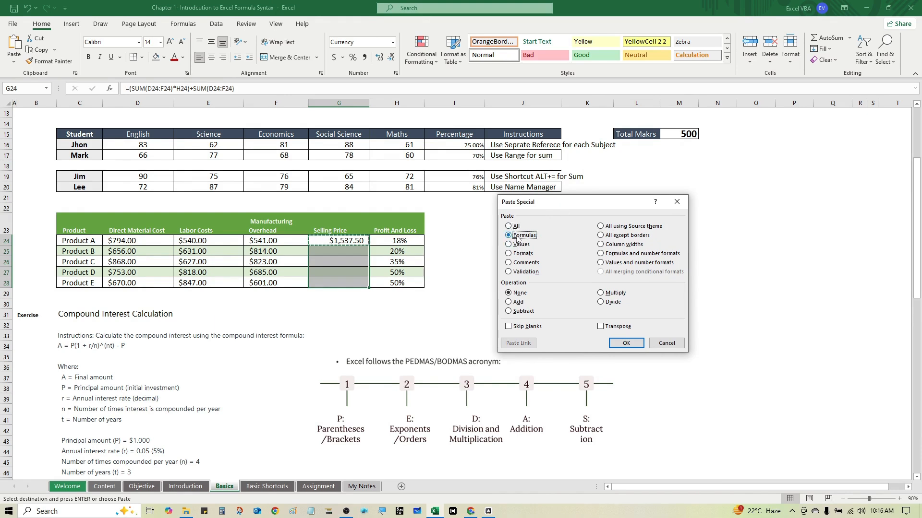
pyautogui.click(622, 340)
pyautogui.click(325, 262)
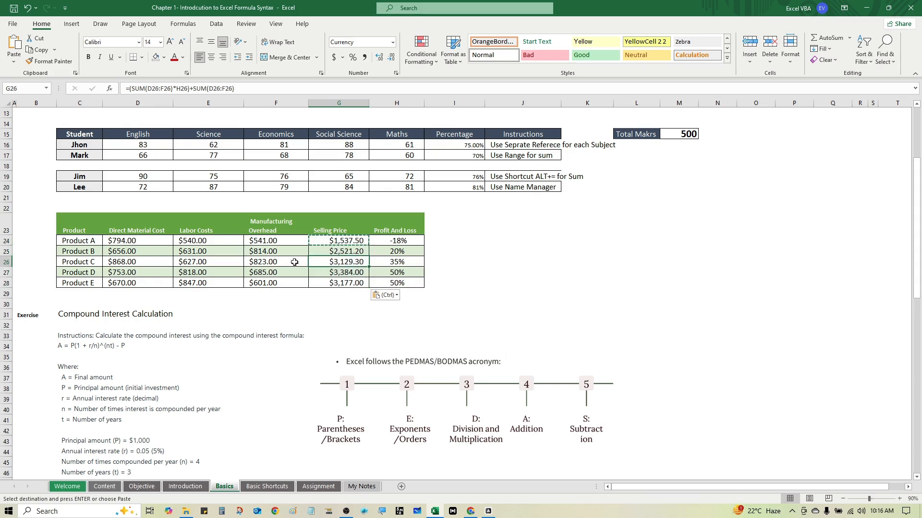